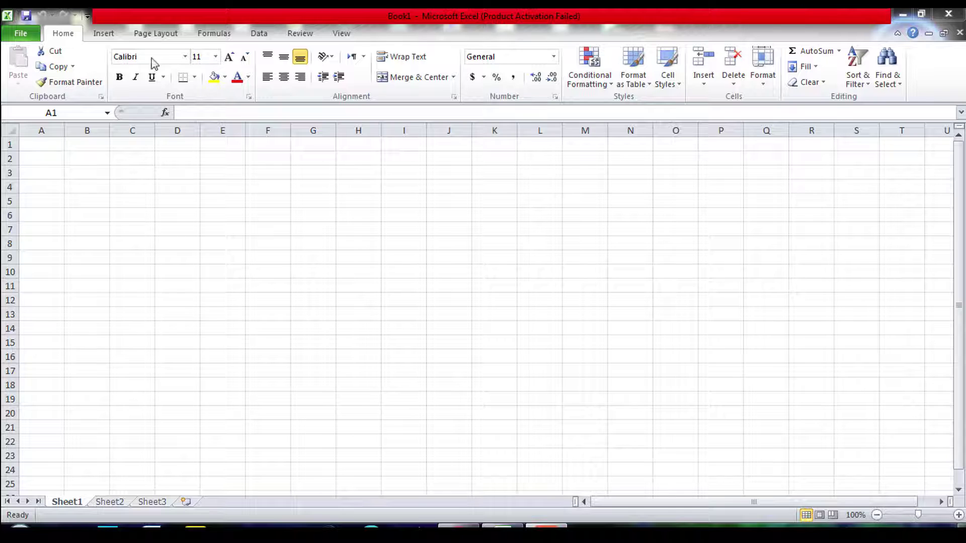
- Look through the available fonts, font sizes, underline styles and cell border options without applying any to cell A1
left_click(185, 58)
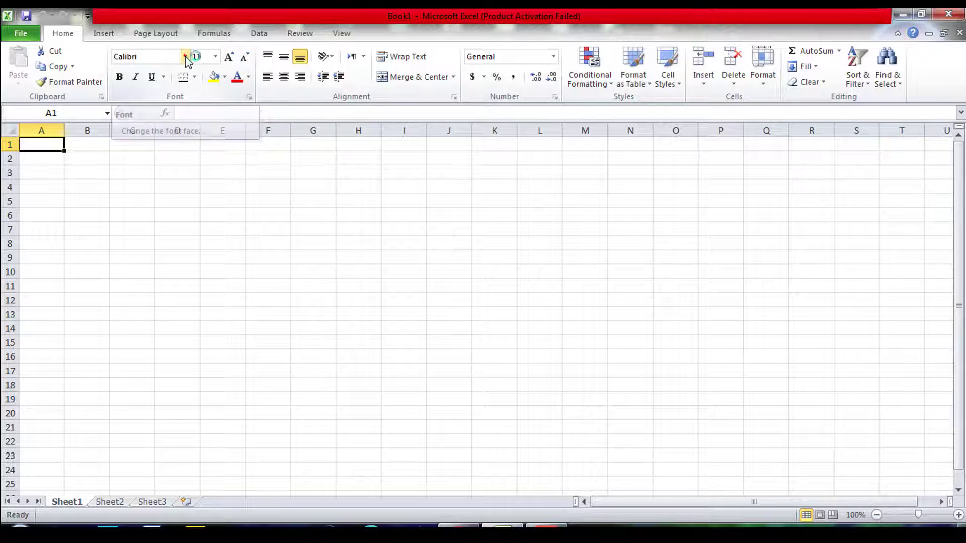
left_click(185, 58)
left_click(186, 58)
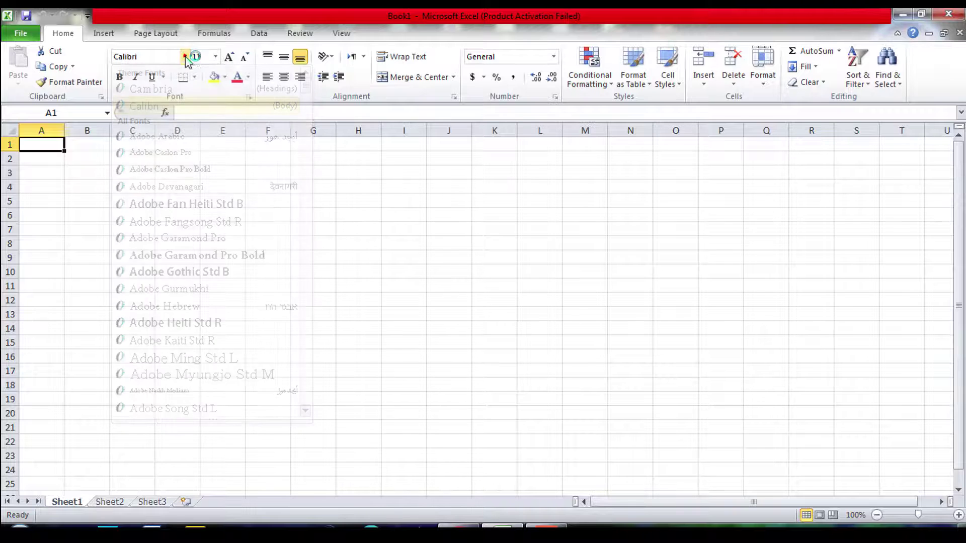
left_click(215, 57)
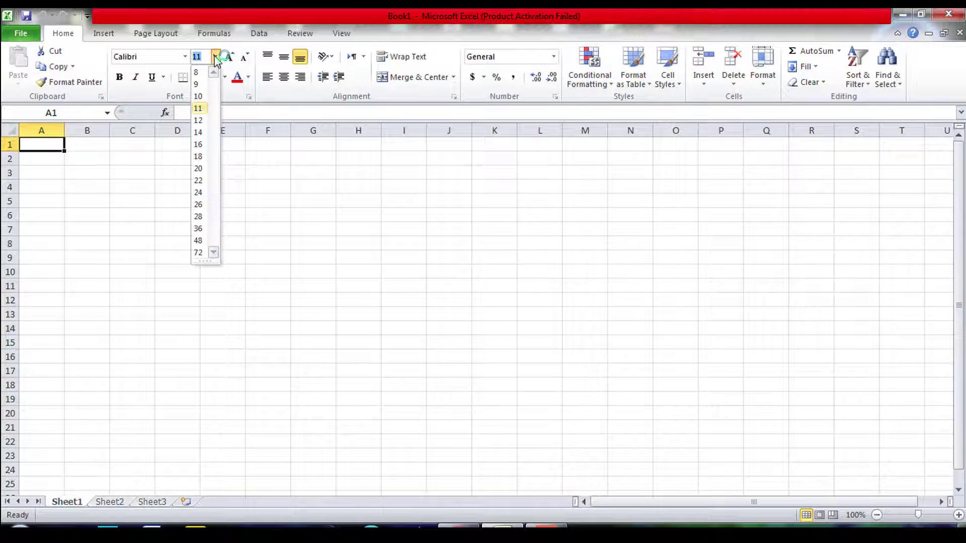
left_click(216, 56)
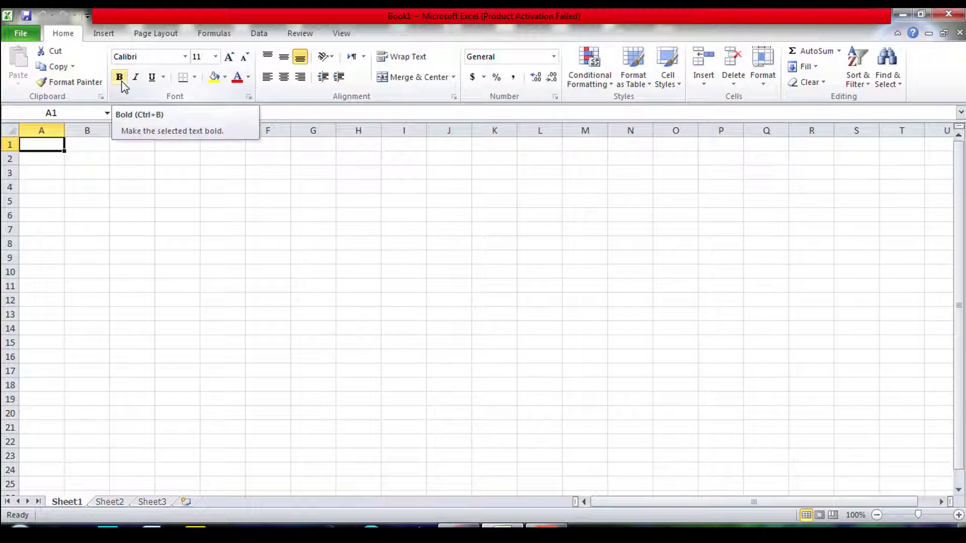
left_click(163, 79)
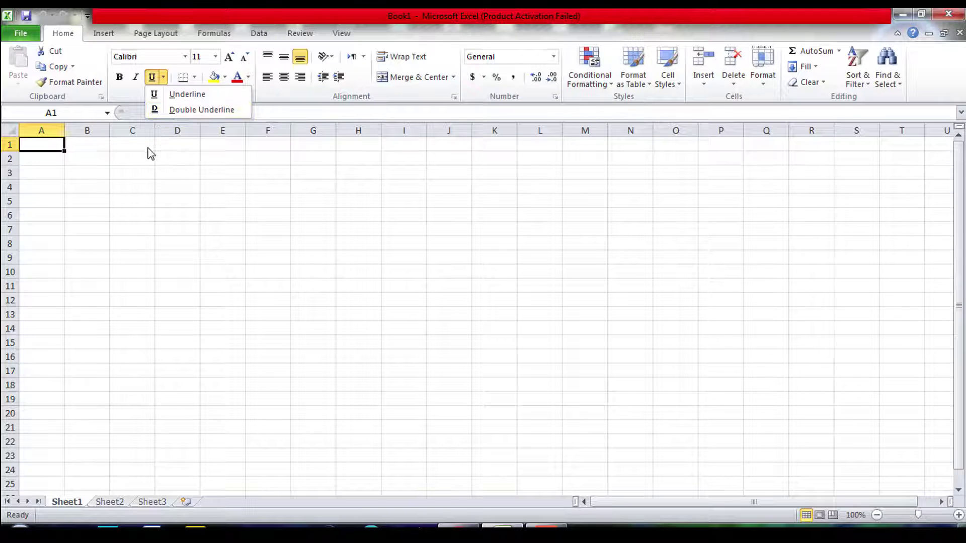
left_click(145, 146)
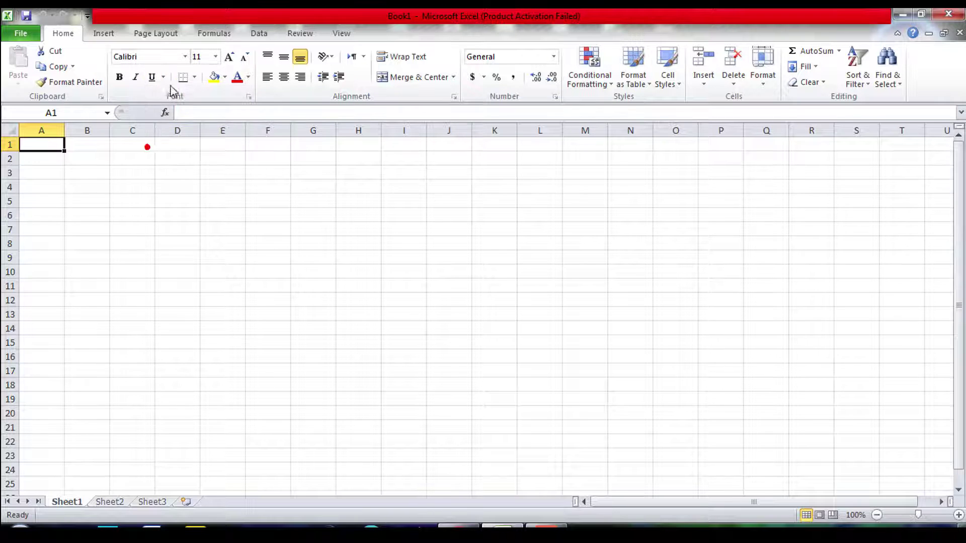
left_click(195, 78)
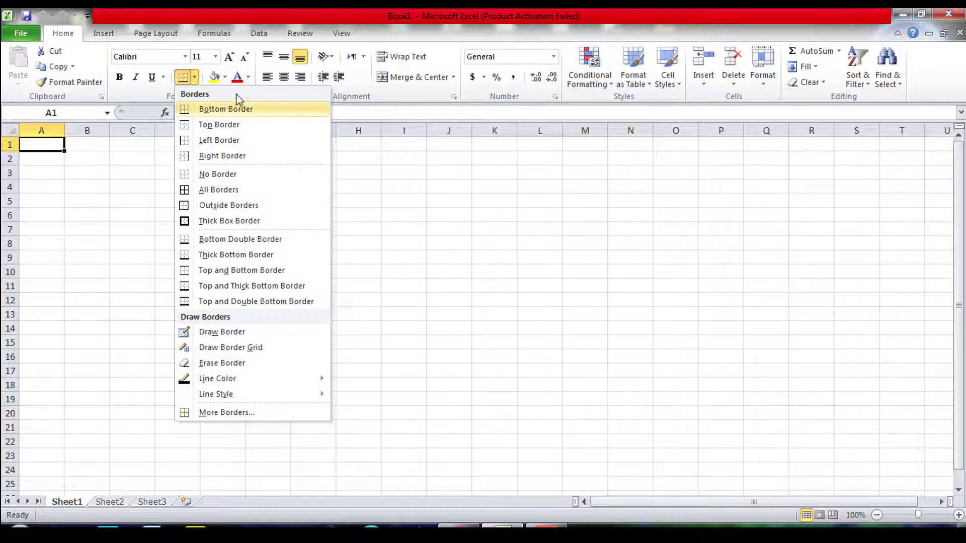
left_click(128, 156)
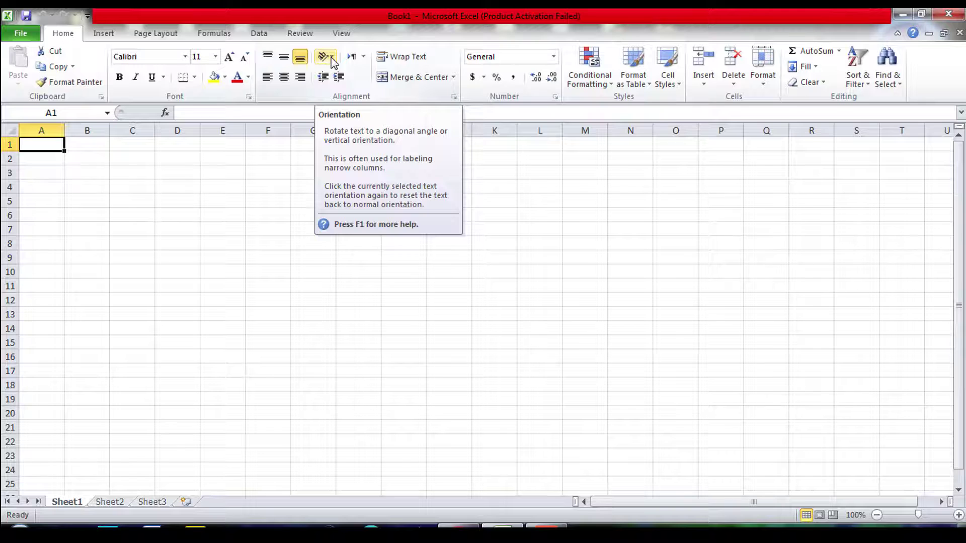
- Look through the text orientation, text direction, number format and accounting currency options without changing cell A1
left_click(332, 57)
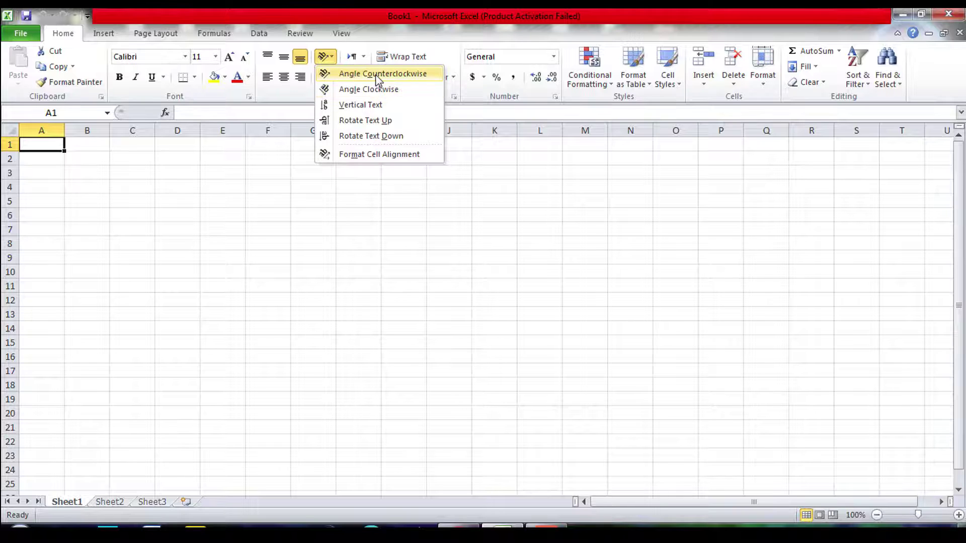
left_click(343, 187)
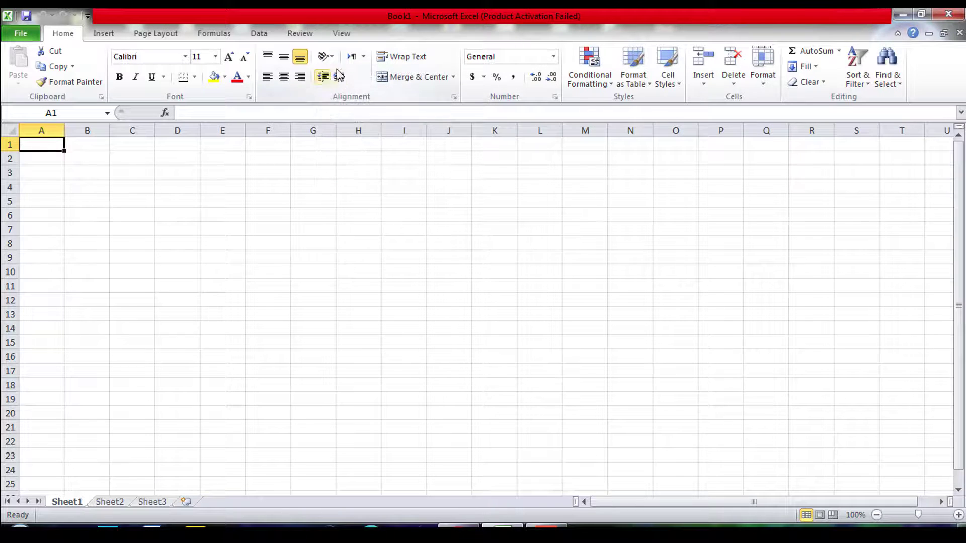
left_click(362, 57)
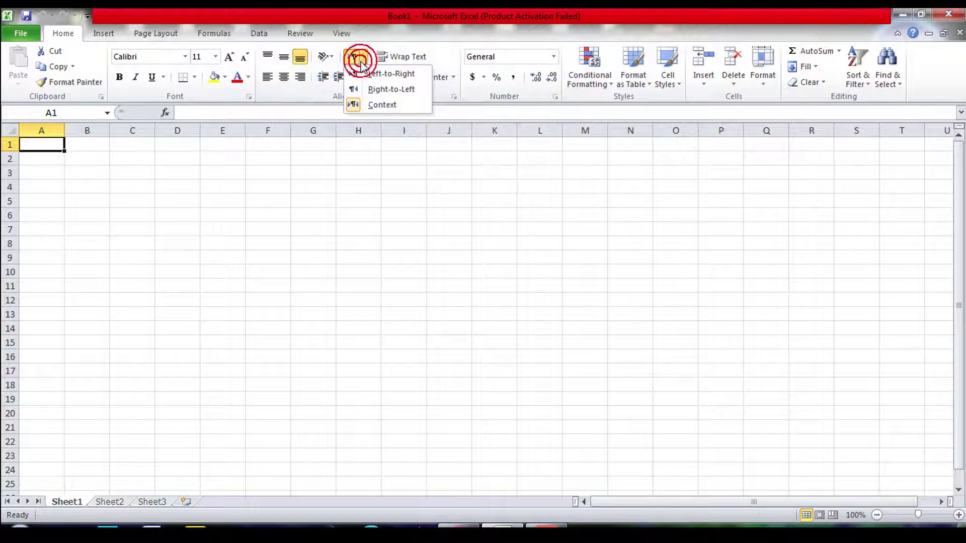
left_click(363, 58)
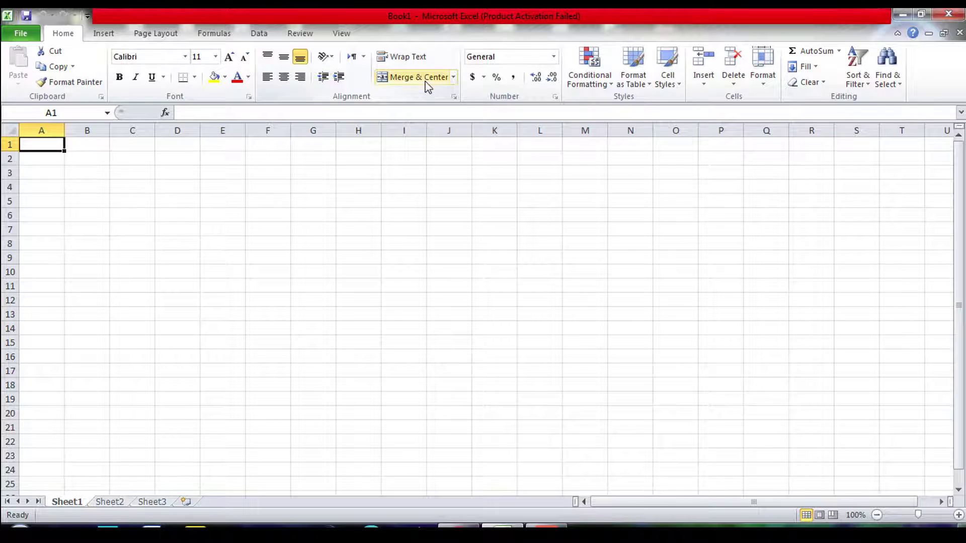
left_click(553, 59)
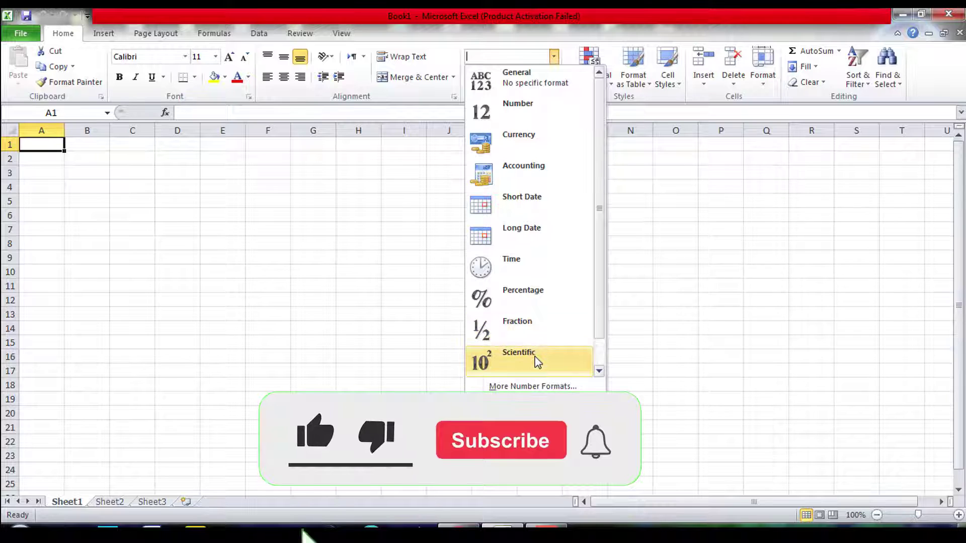
left_click(584, 34)
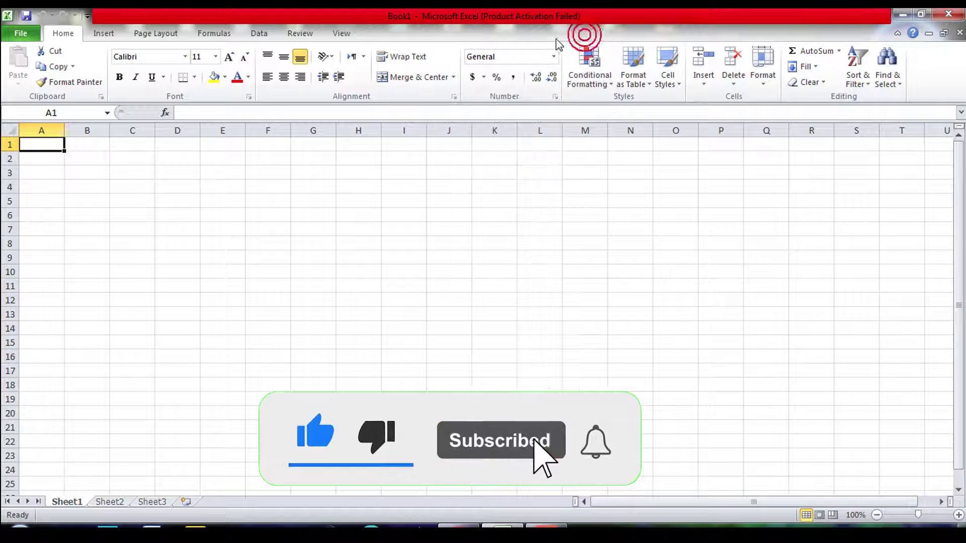
left_click(484, 81)
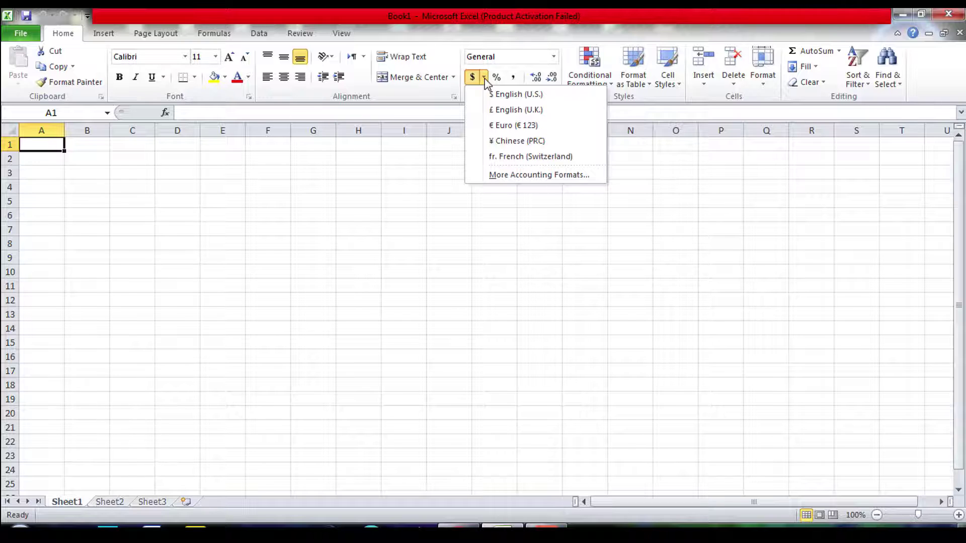
left_click(441, 187)
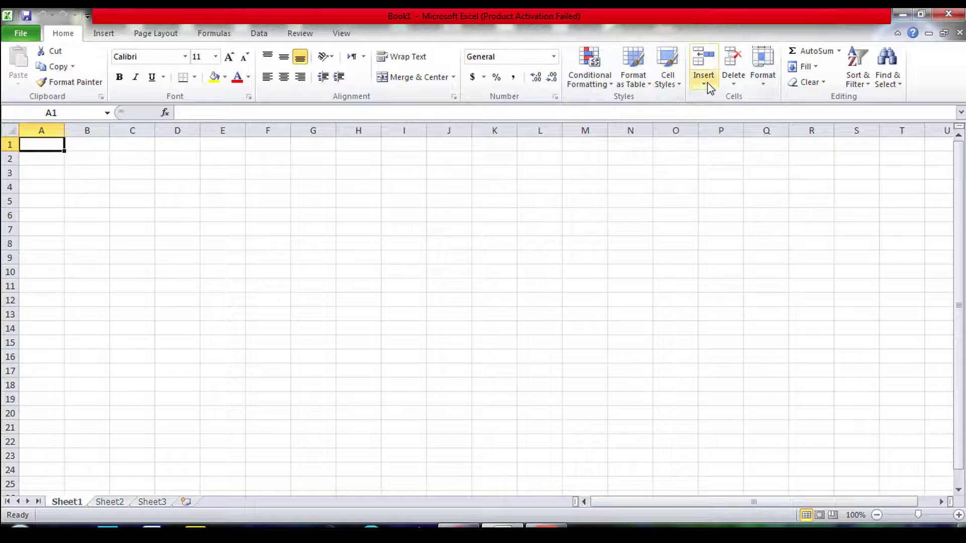
- Examine the conditional formatting, table and cell style choices, the cell insert, delete and format commands, and the AutoSum functions
left_click(610, 86)
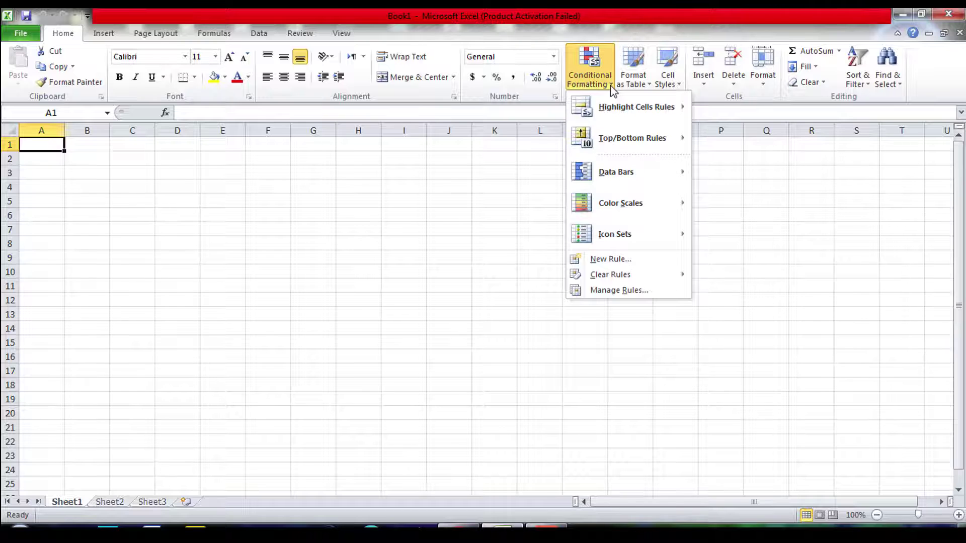
left_click(610, 86)
left_click(647, 87)
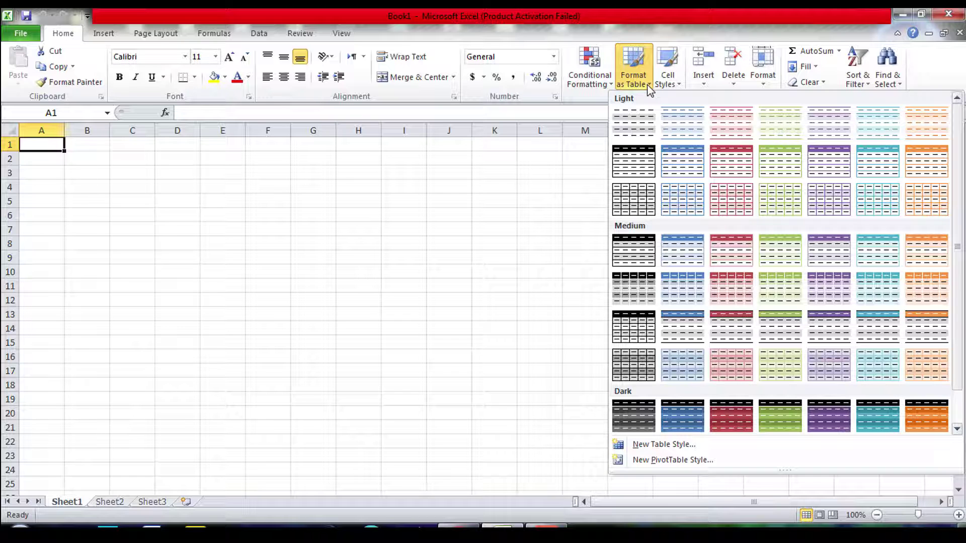
left_click(680, 86)
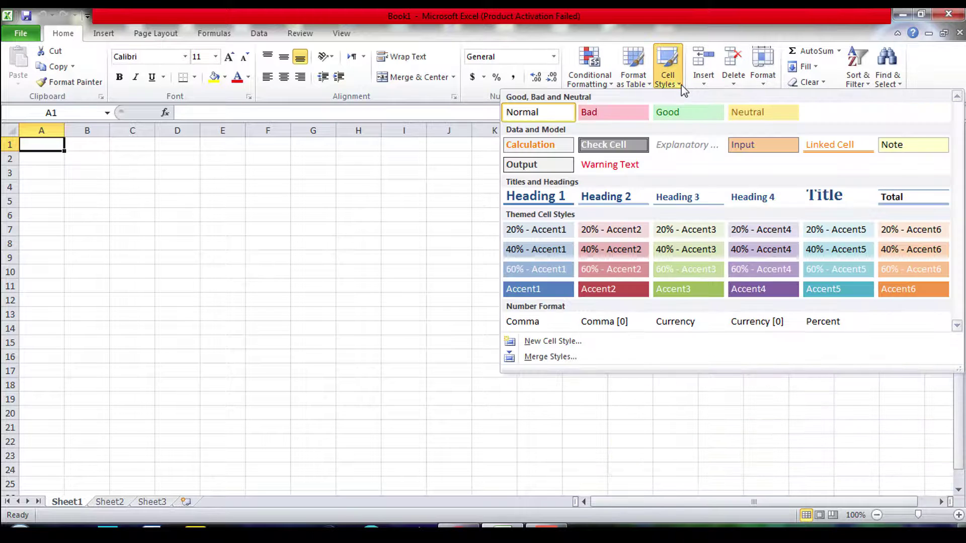
left_click(681, 83)
left_click(705, 81)
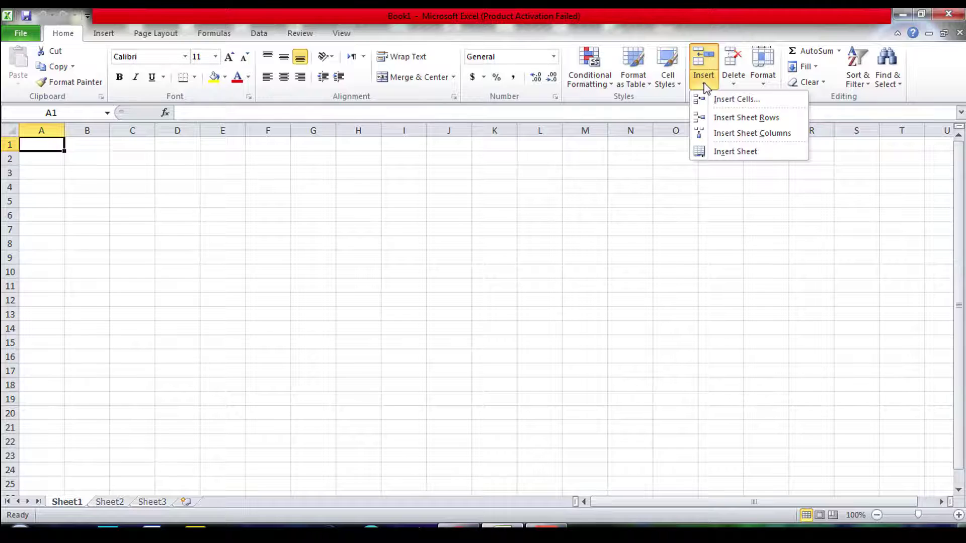
left_click(734, 84)
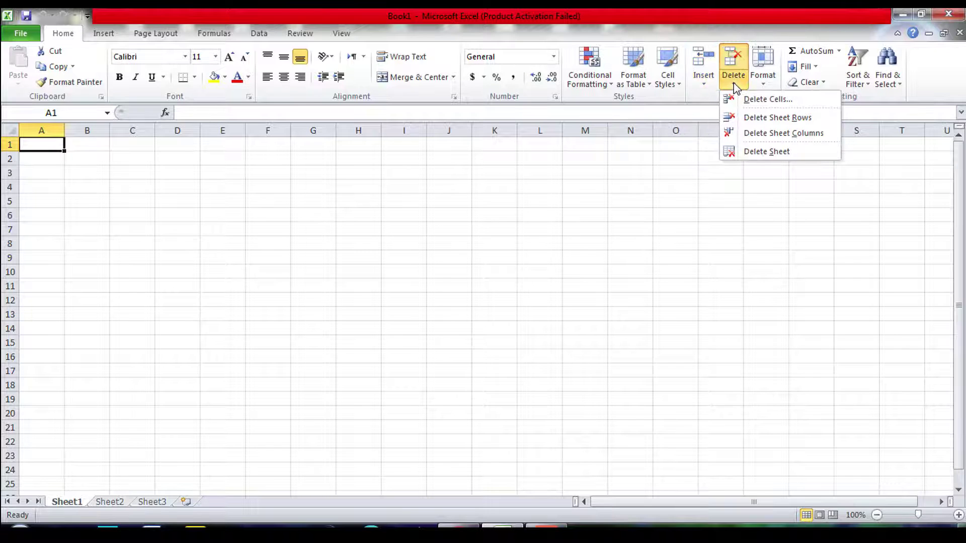
left_click(764, 84)
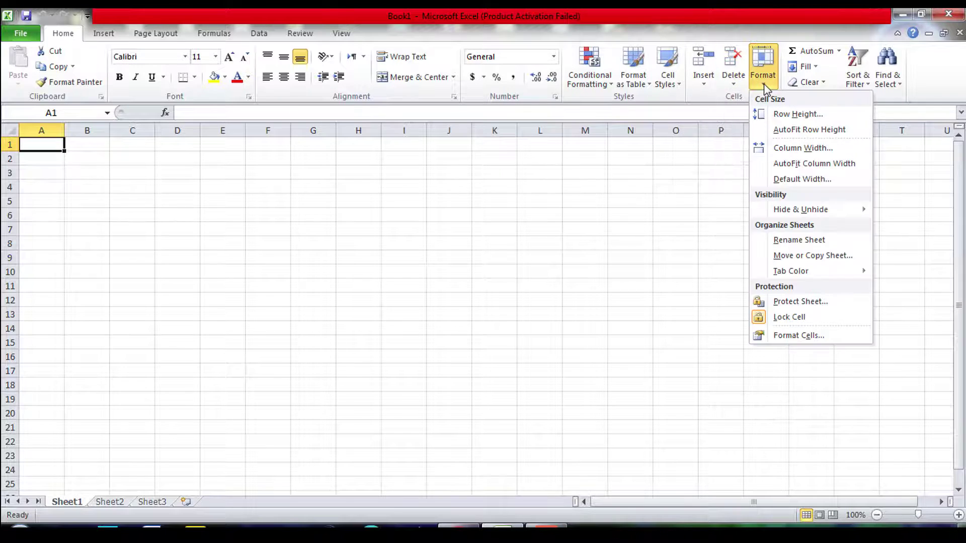
left_click(835, 52)
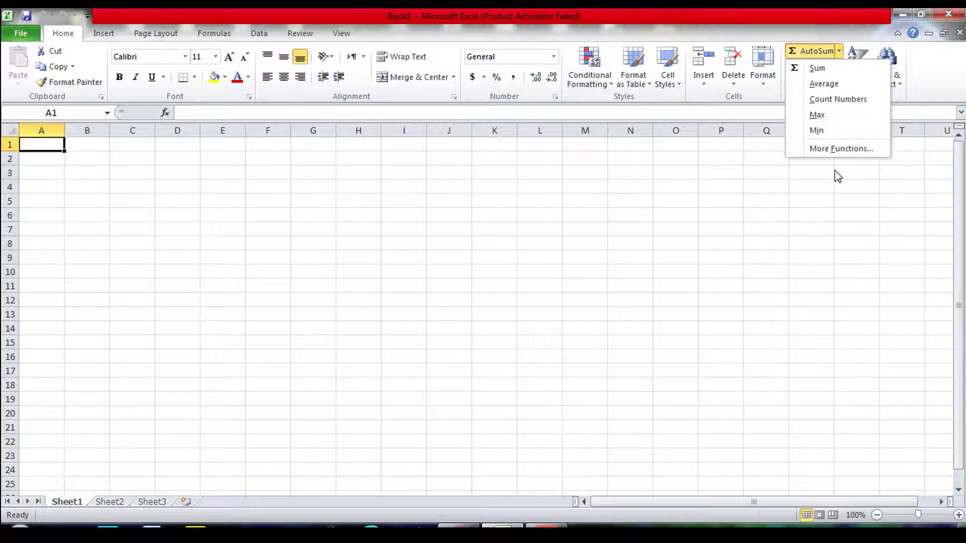
left_click(868, 62)
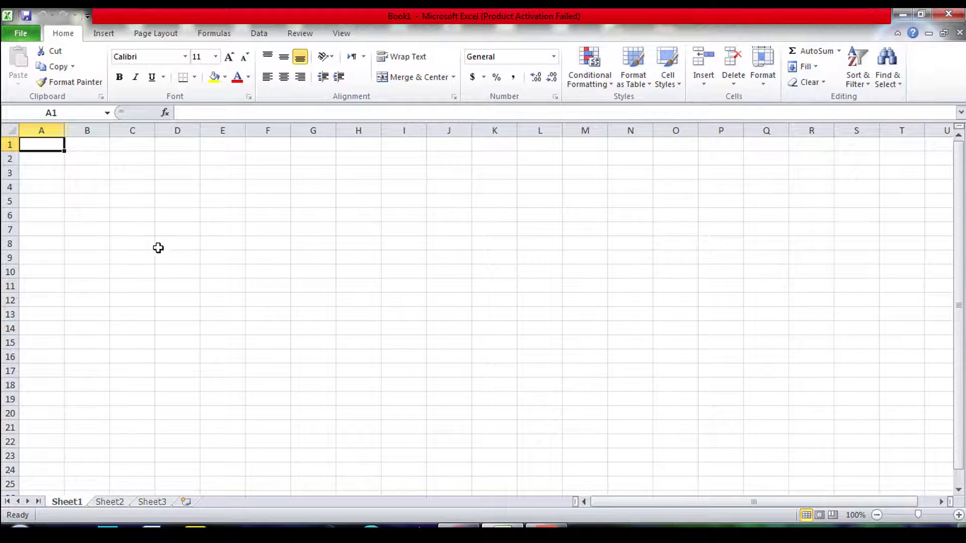
- Examine the PivotTable, table, shape and screenshot insertion options, dismissing the Create Table dialog without creating a table
left_click(104, 35)
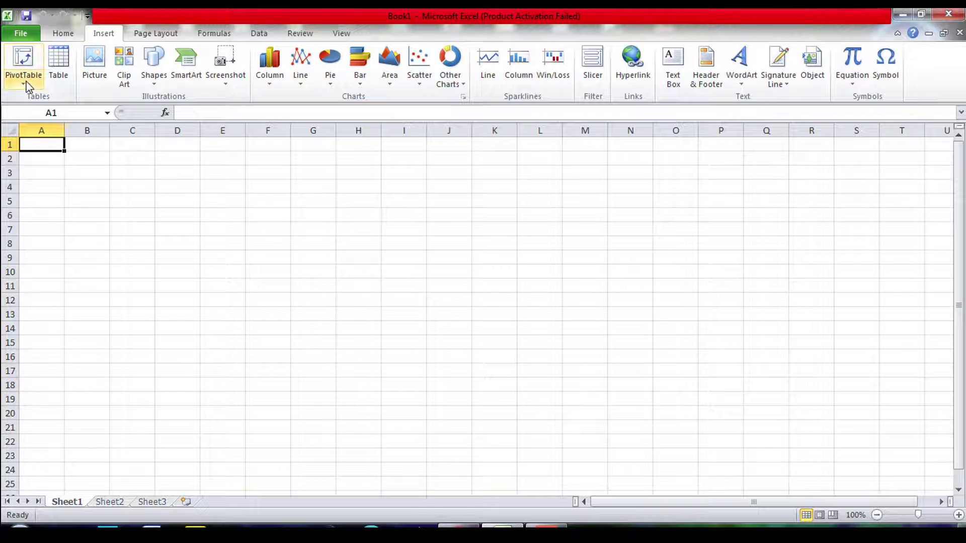
left_click(28, 86)
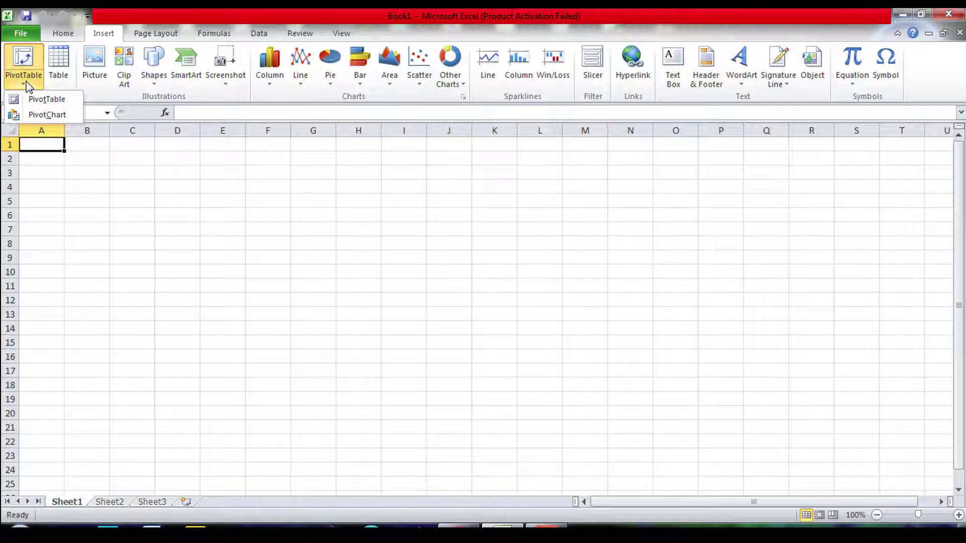
left_click(59, 71)
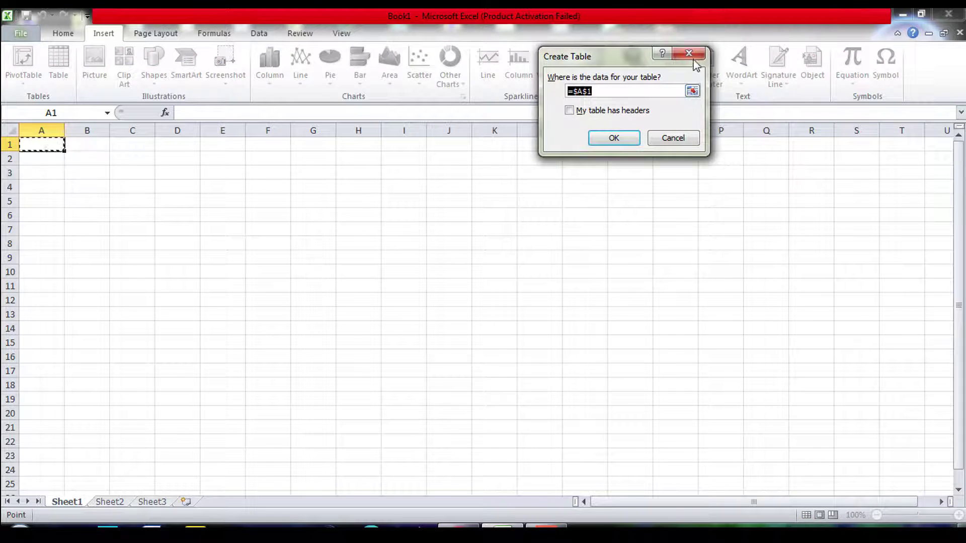
left_click(693, 58)
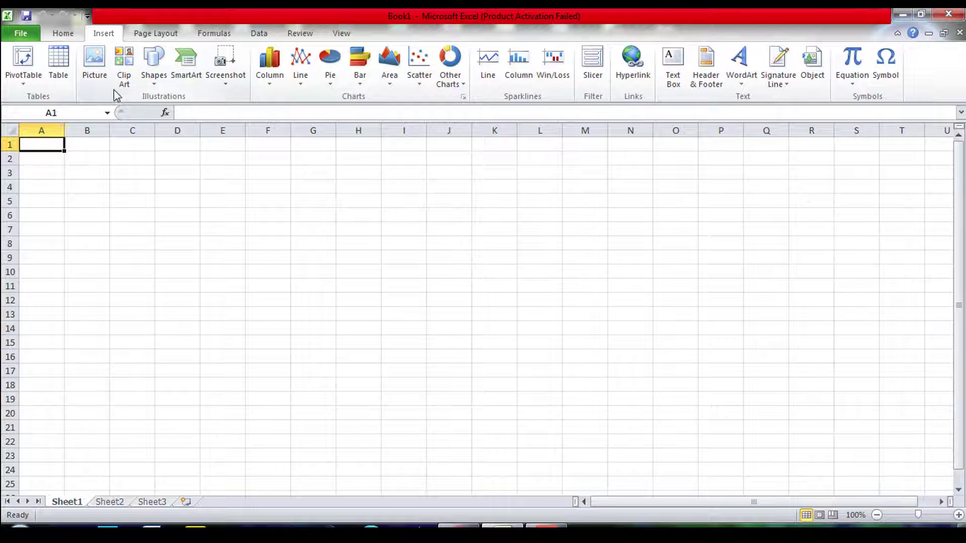
left_click(152, 86)
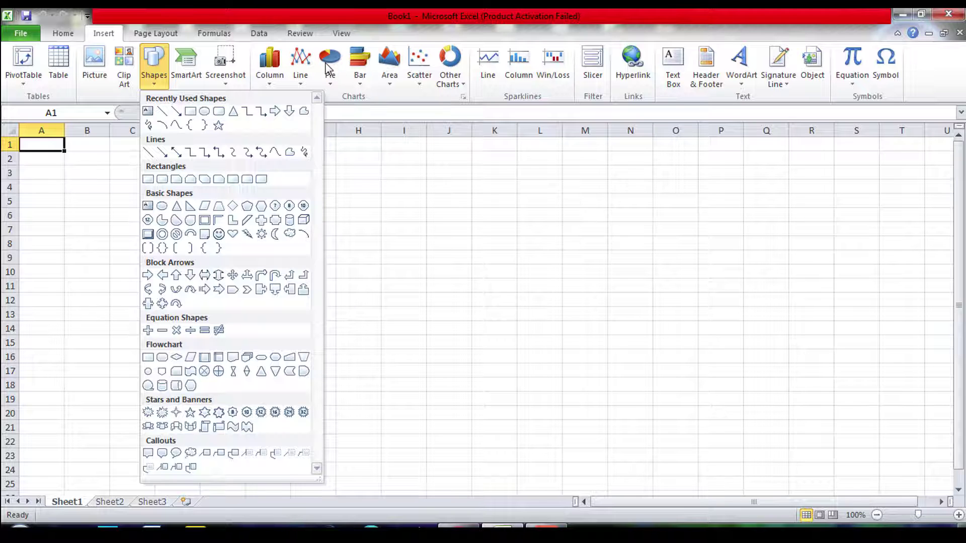
left_click(546, 533)
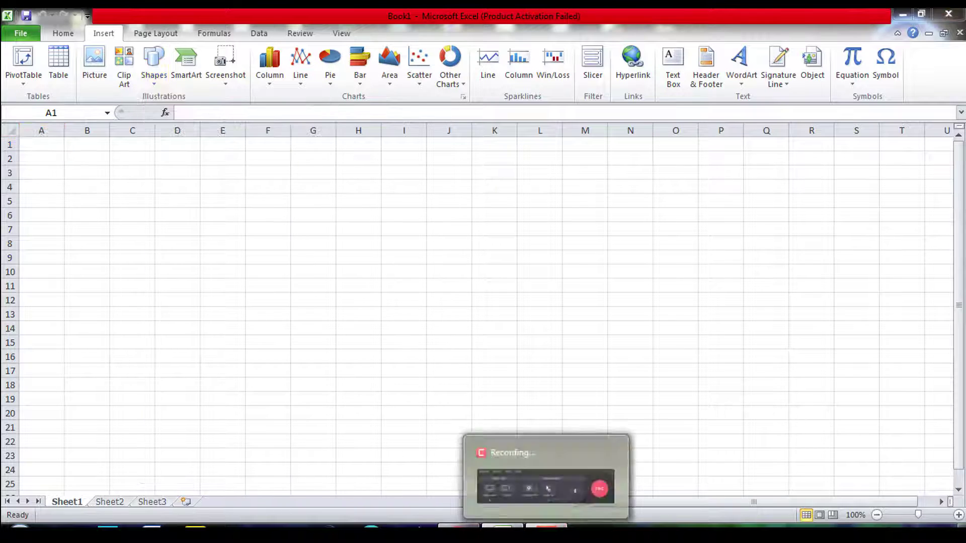
left_click(900, 470)
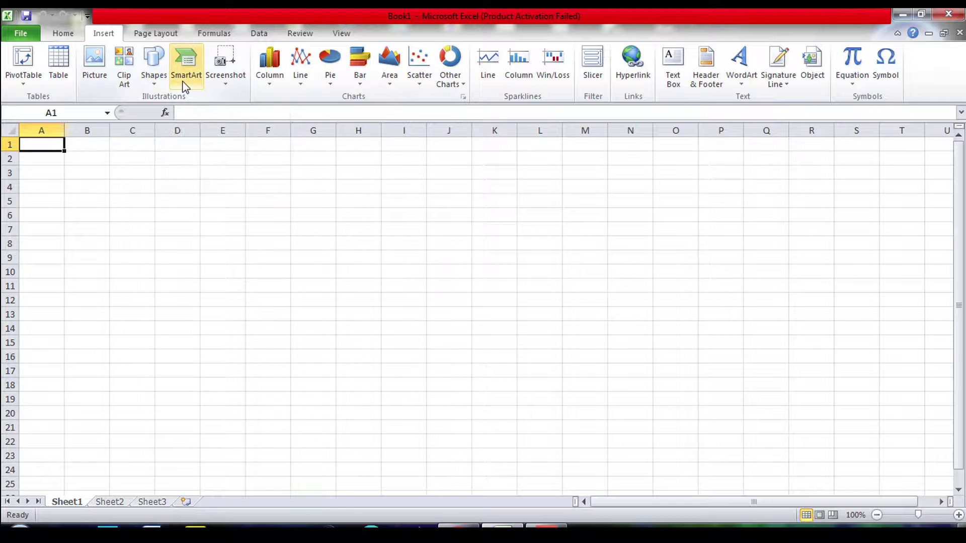
left_click(221, 83)
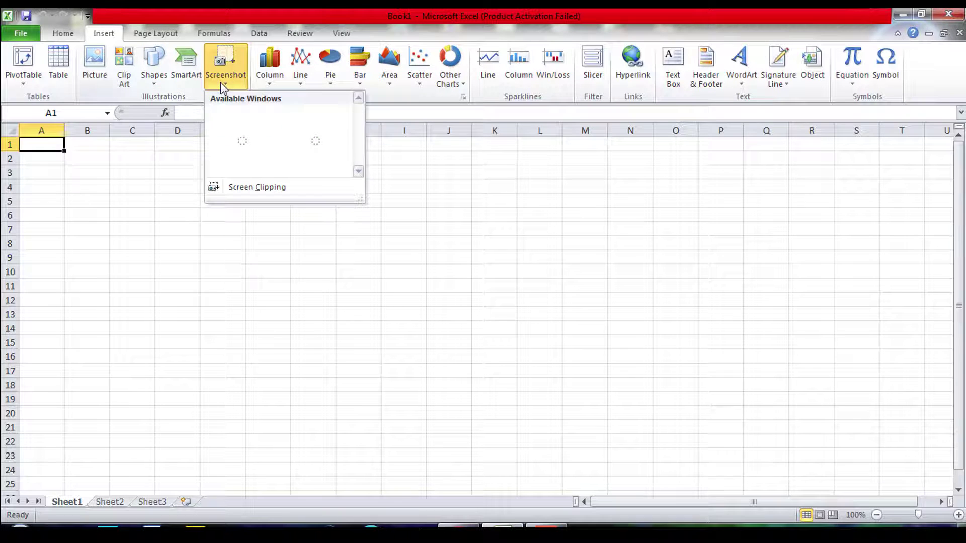
left_click(220, 82)
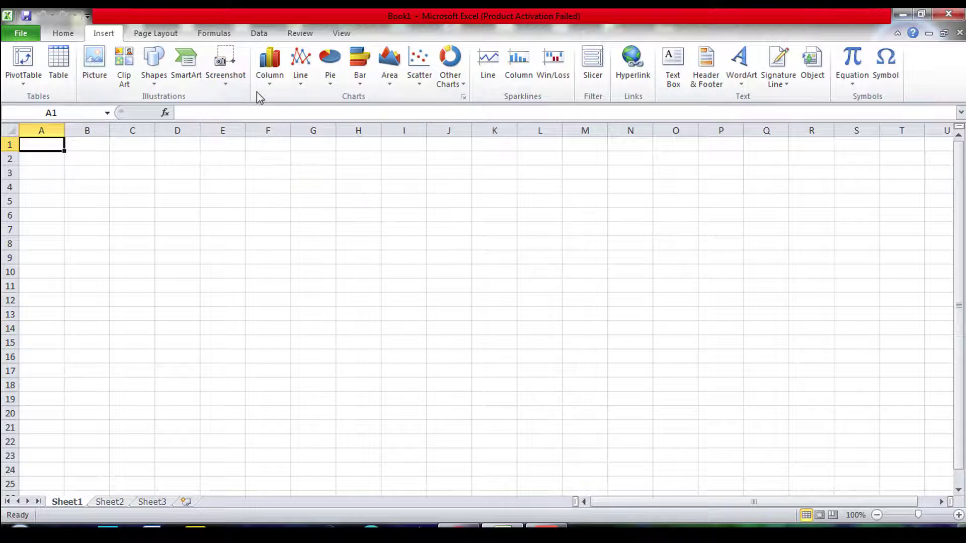
- Examine the column, line, pie, bar, area, scatter and other chart types available for insertion without creating a chart
left_click(265, 85)
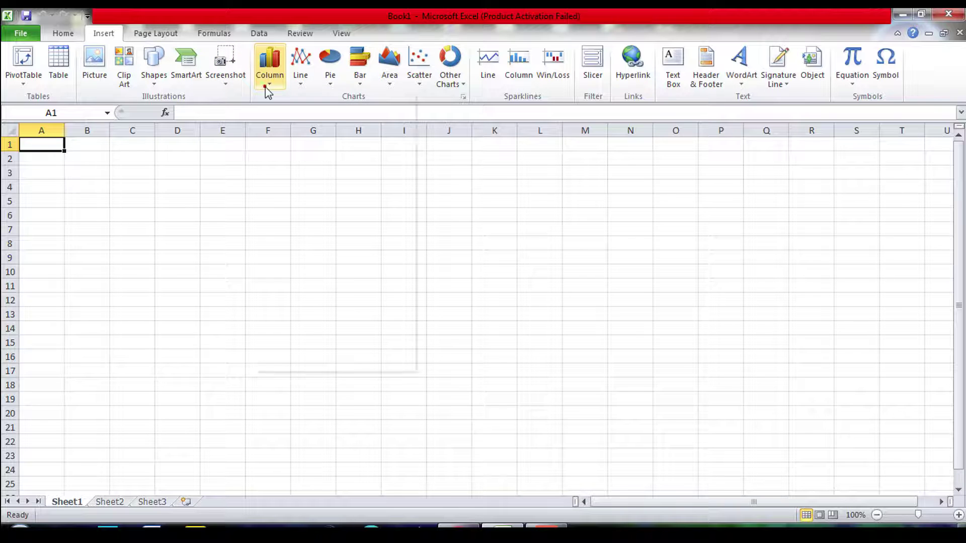
left_click(297, 80)
left_click(331, 90)
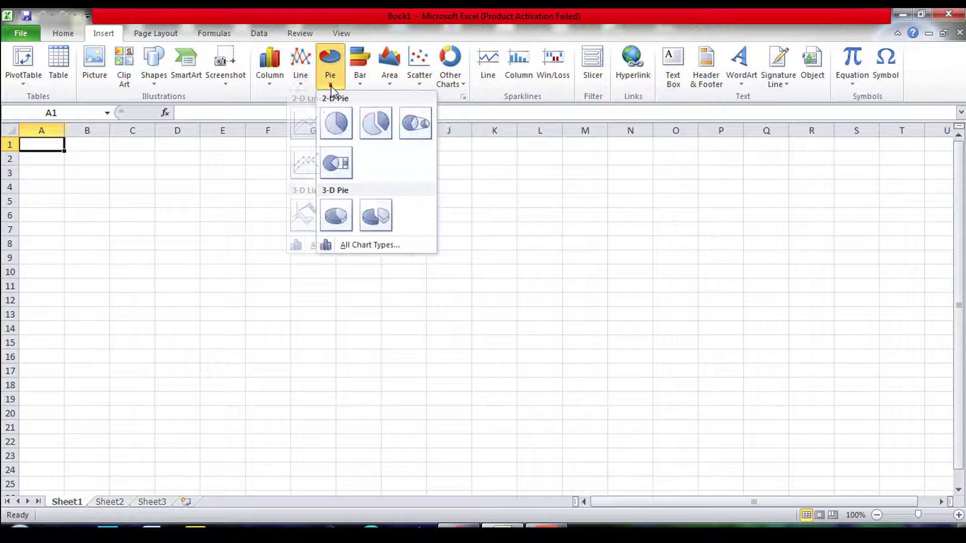
left_click(361, 86)
left_click(389, 84)
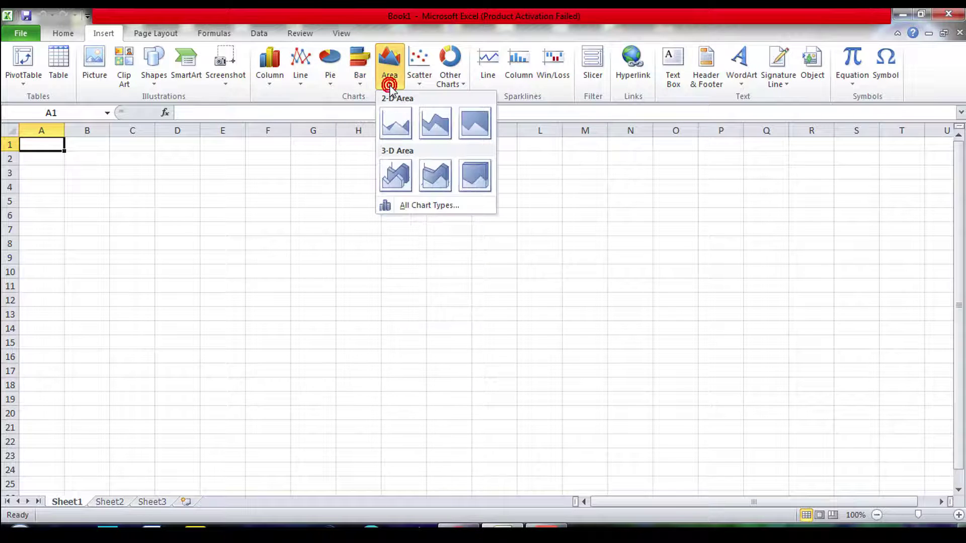
left_click(417, 85)
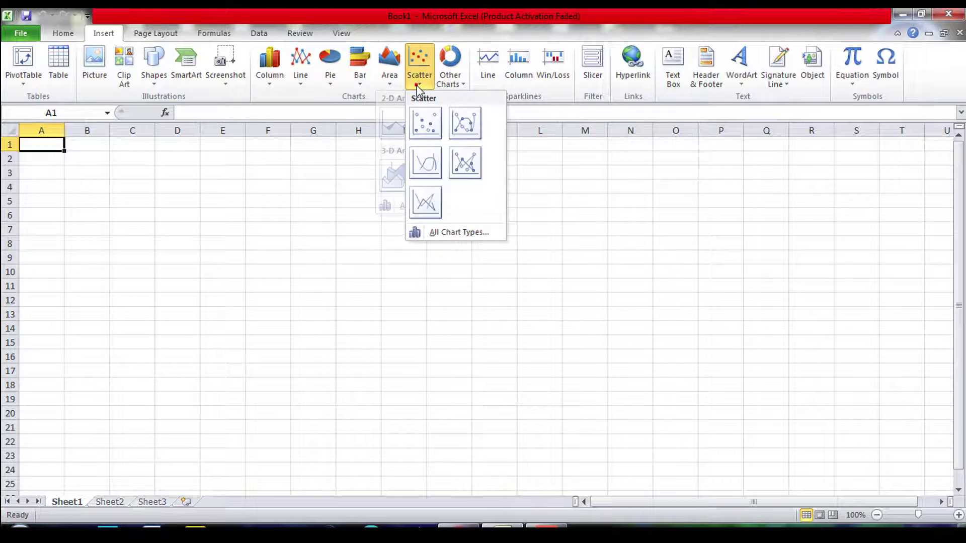
left_click(465, 87)
left_click(464, 86)
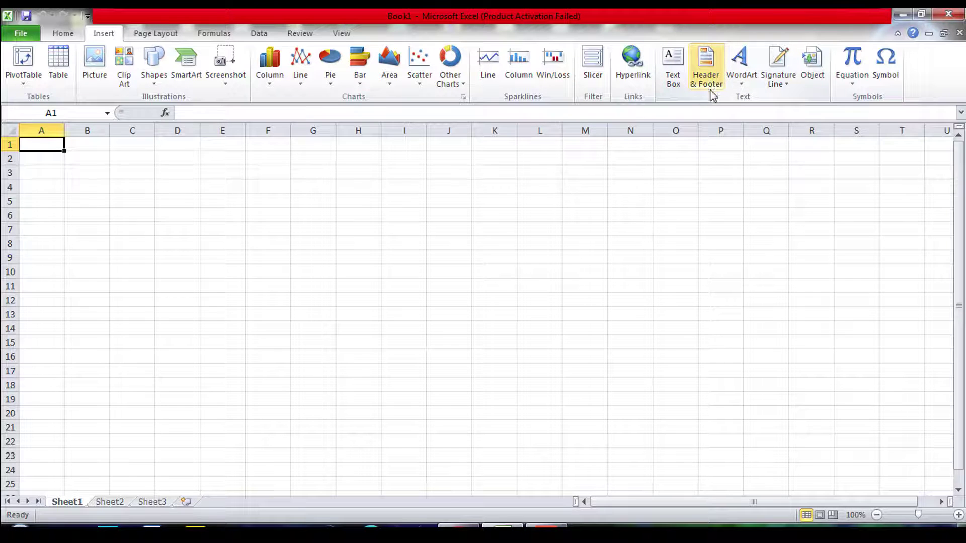
- Look through the WordArt styles and signature line options without inserting anything into the sheet
left_click(738, 85)
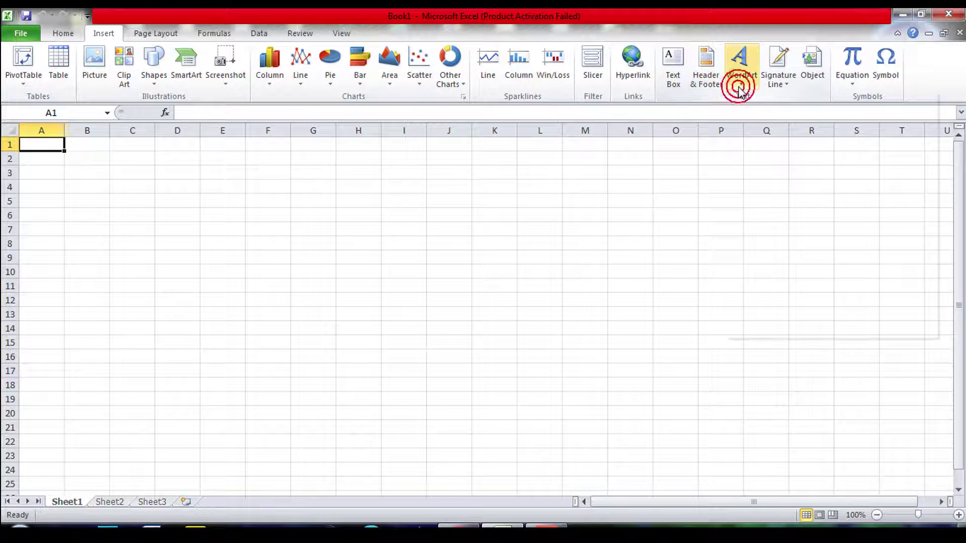
left_click(744, 87)
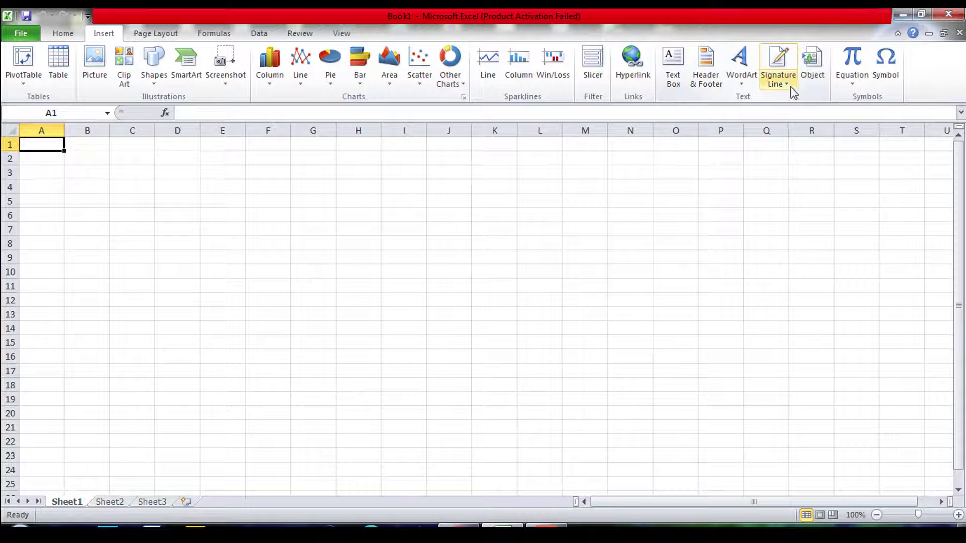
left_click(789, 86)
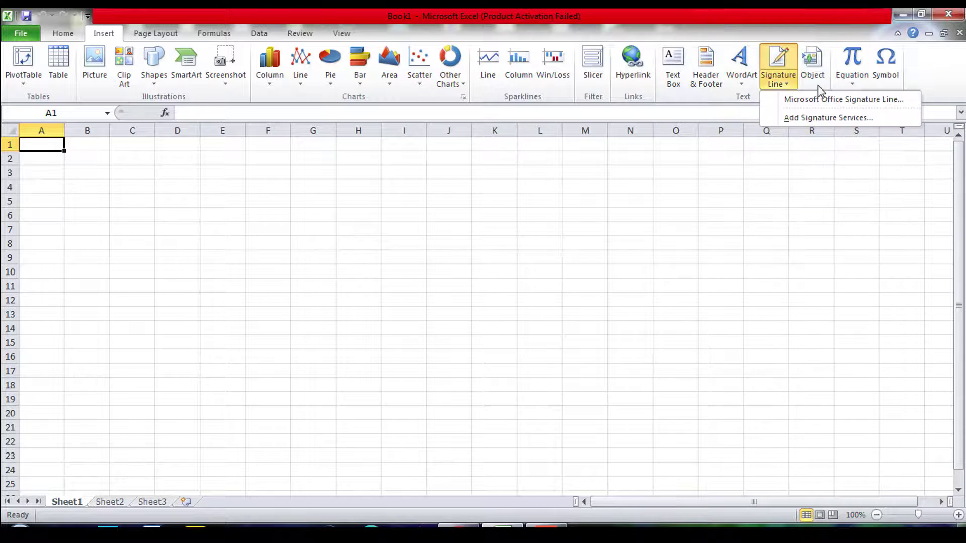
left_click(850, 36)
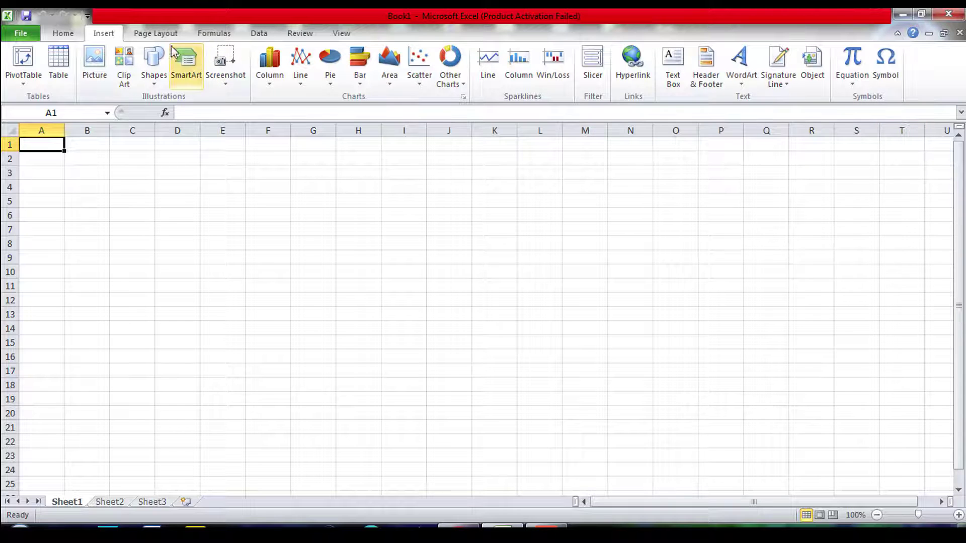
- Examine the page margin presets, page orientation choices and paper sizes without changing the sheet's page setup
left_click(157, 35)
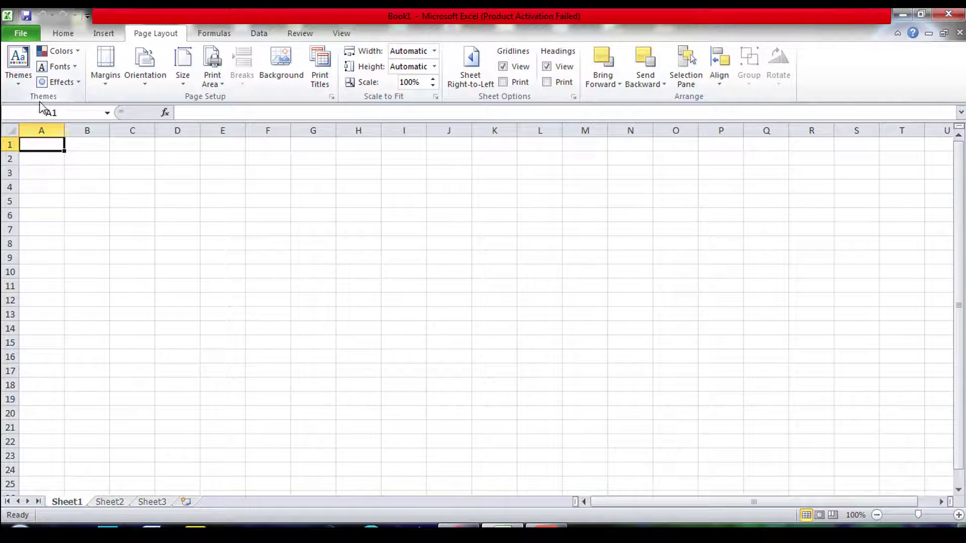
left_click(105, 86)
left_click(103, 86)
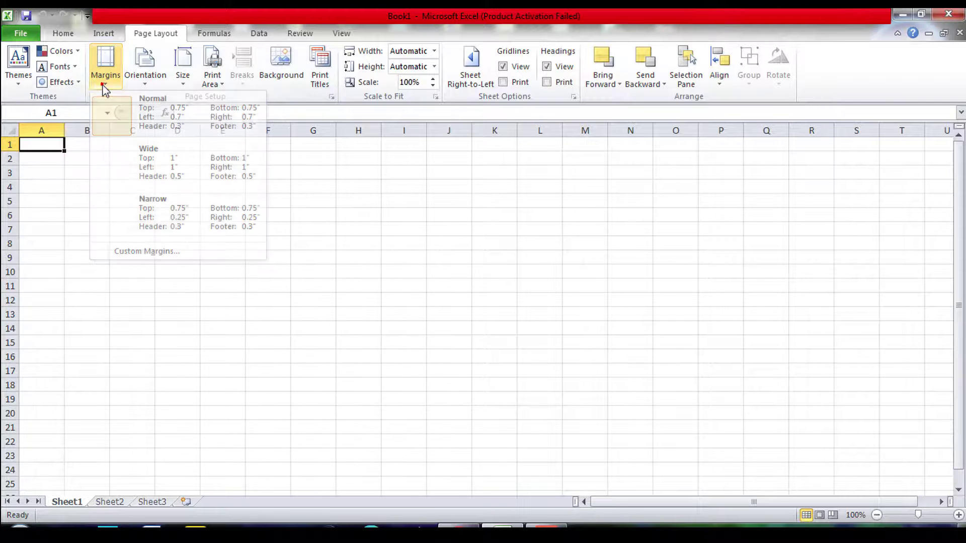
left_click(142, 89)
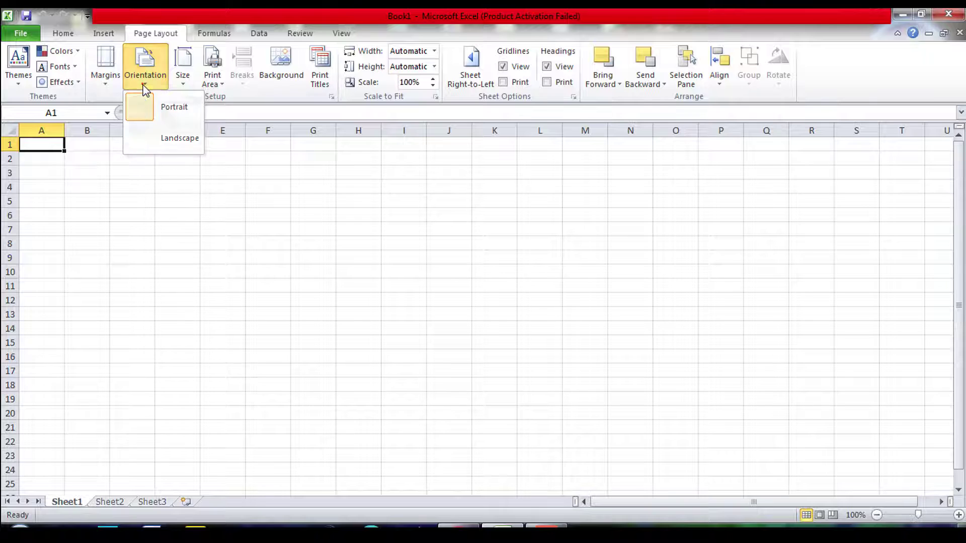
left_click(142, 84)
left_click(185, 84)
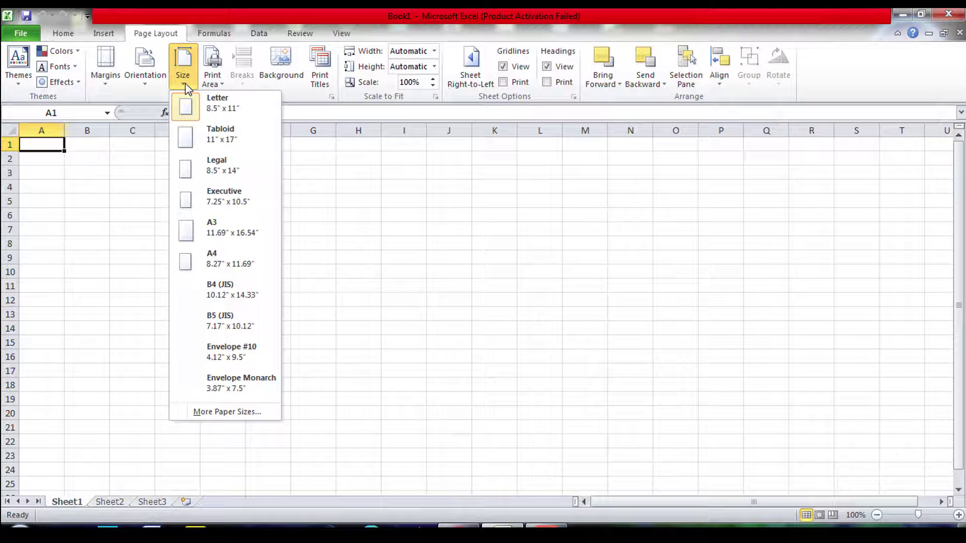
left_click(185, 83)
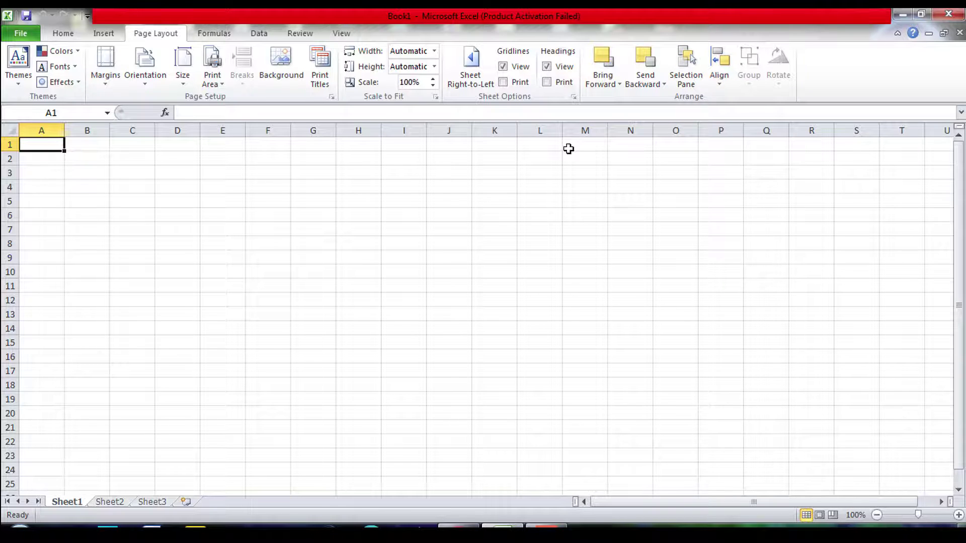
- Examine the formula commands, including the recently used, text, and date and time function lists, without inserting a function
left_click(212, 35)
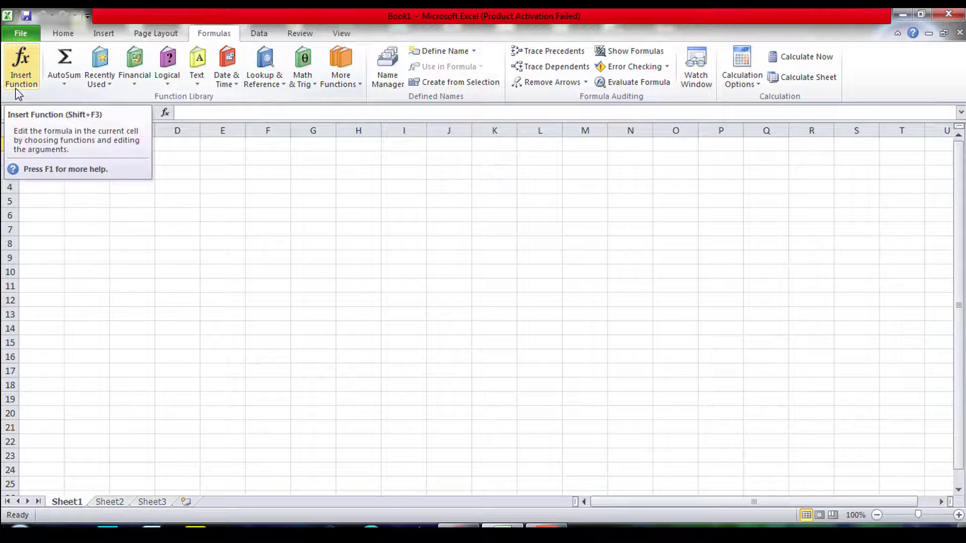
left_click(110, 86)
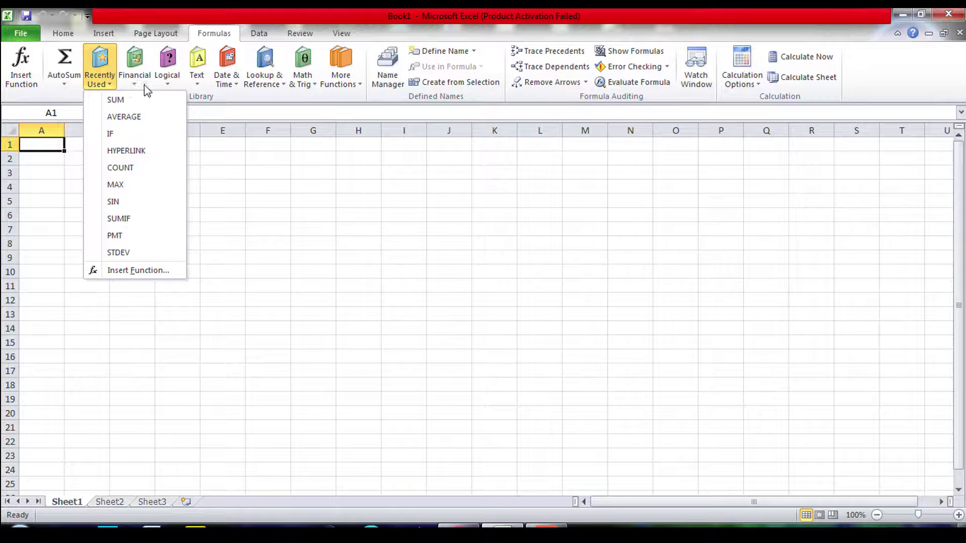
left_click(195, 83)
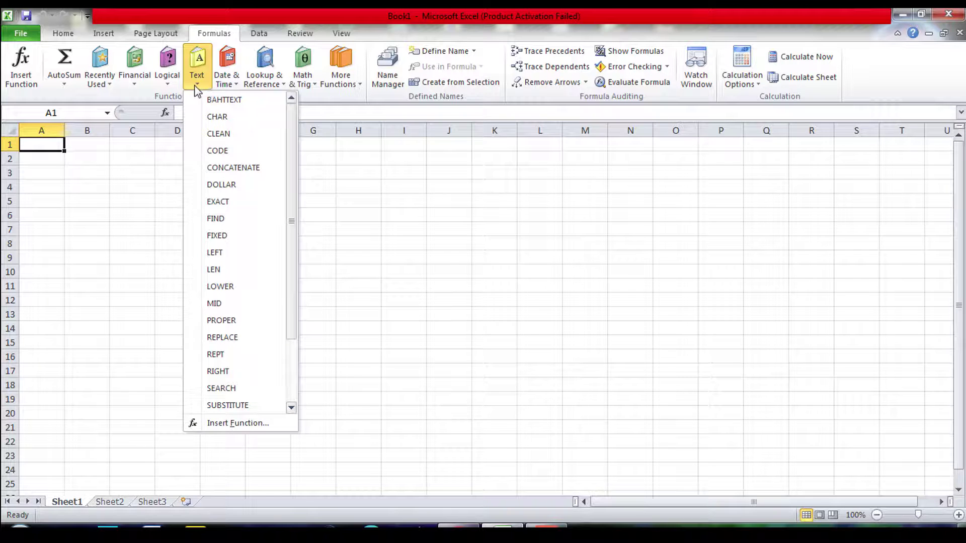
mouse_move(240, 87)
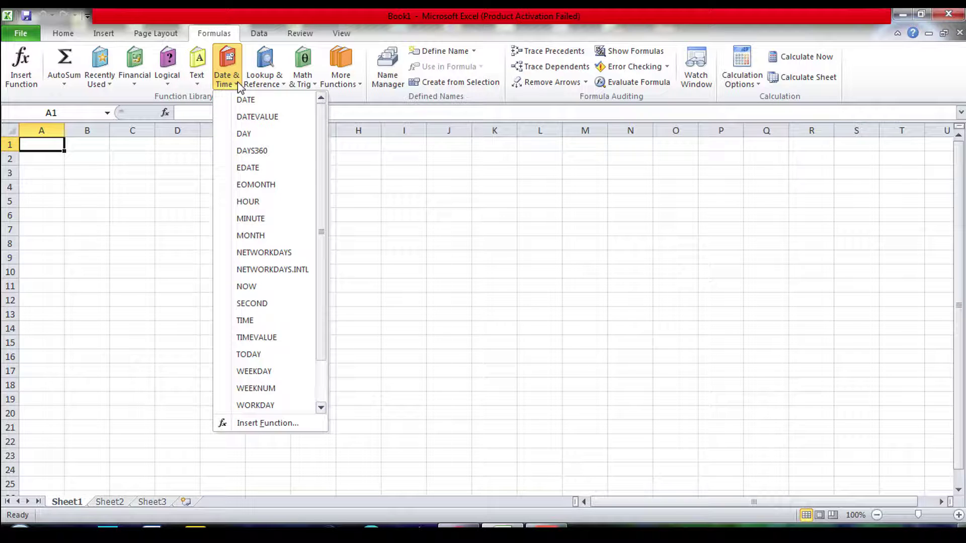
left_click(237, 82)
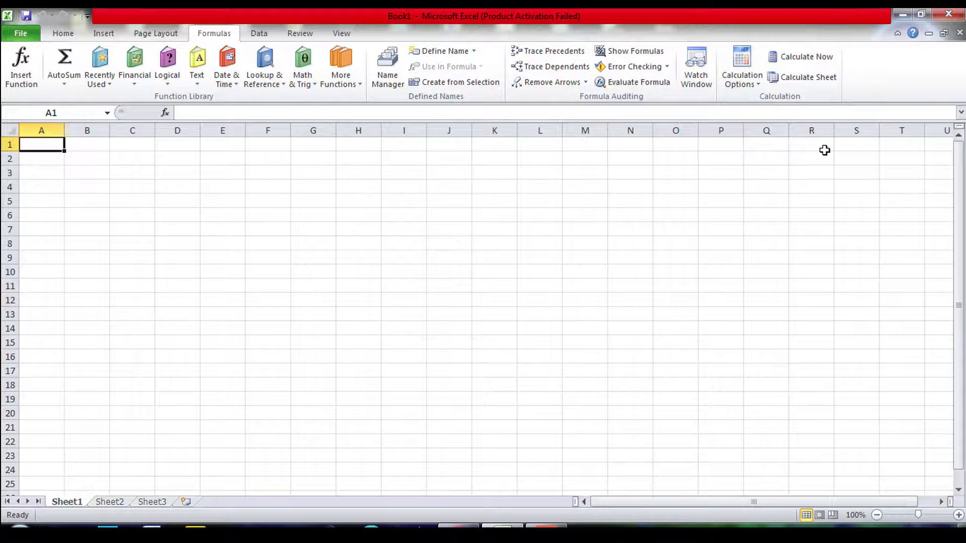
- Review the data, review and view command sets, select cell B5, and return to the basic formatting commands
left_click(260, 34)
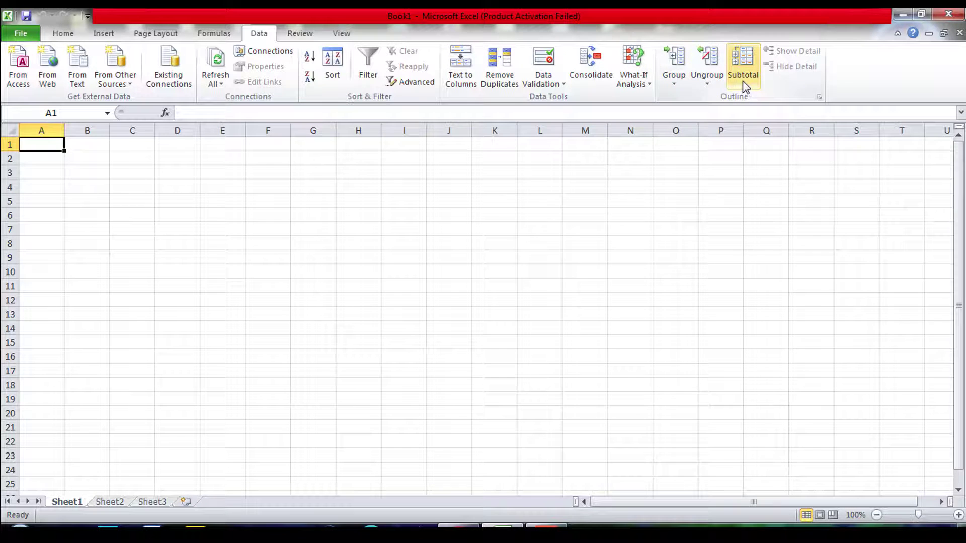
left_click(301, 34)
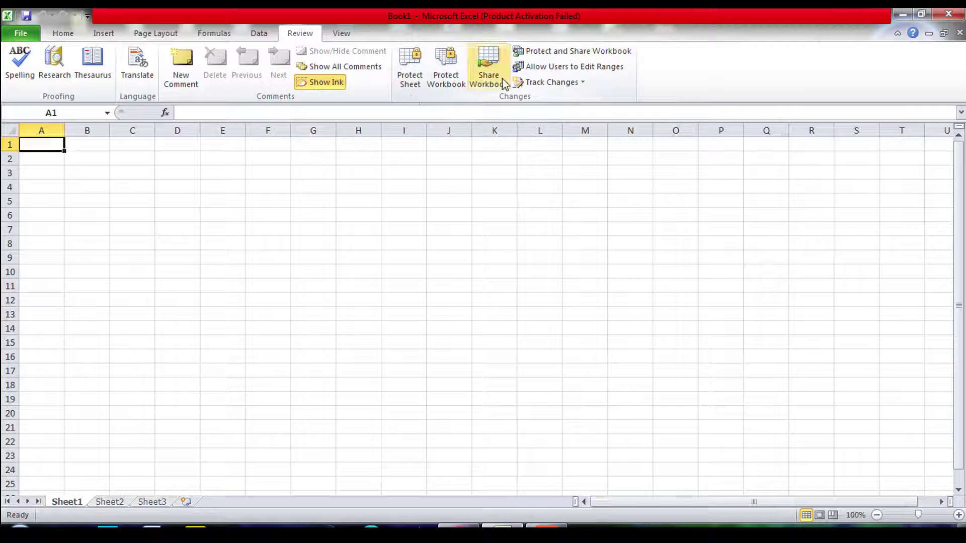
left_click(350, 34)
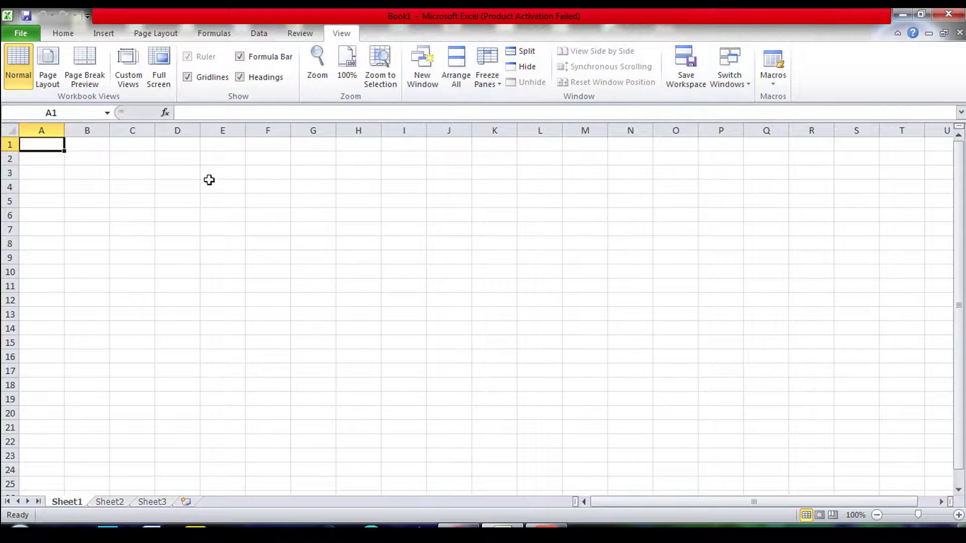
left_click(77, 198)
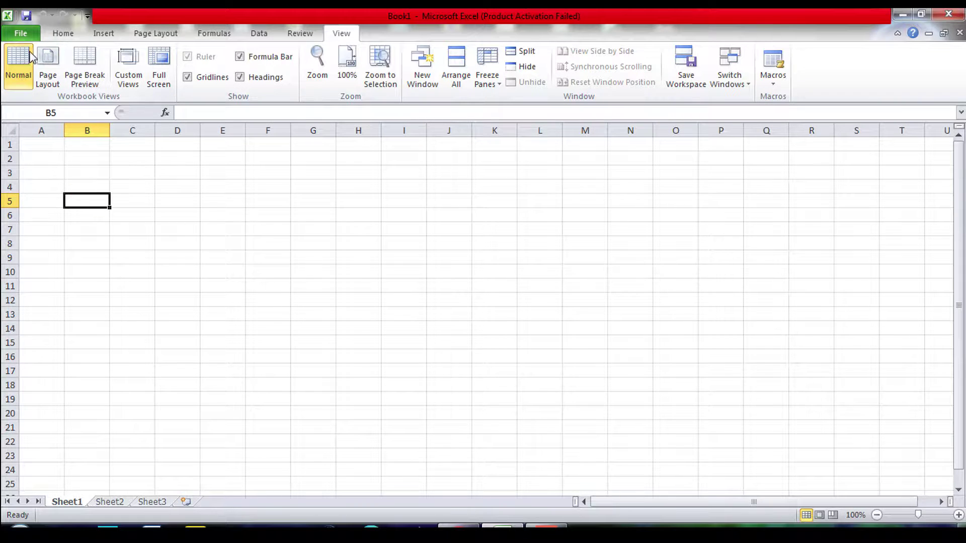
left_click(64, 35)
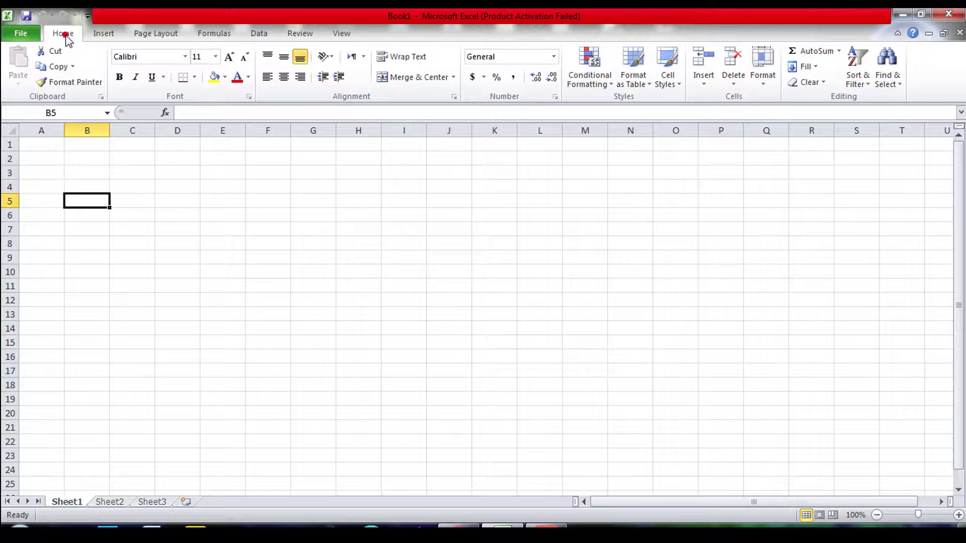
- Look through the recent workbooks, the sample templates and the Invoices template category, then return to the sheet without creating a workbook
left_click(30, 36)
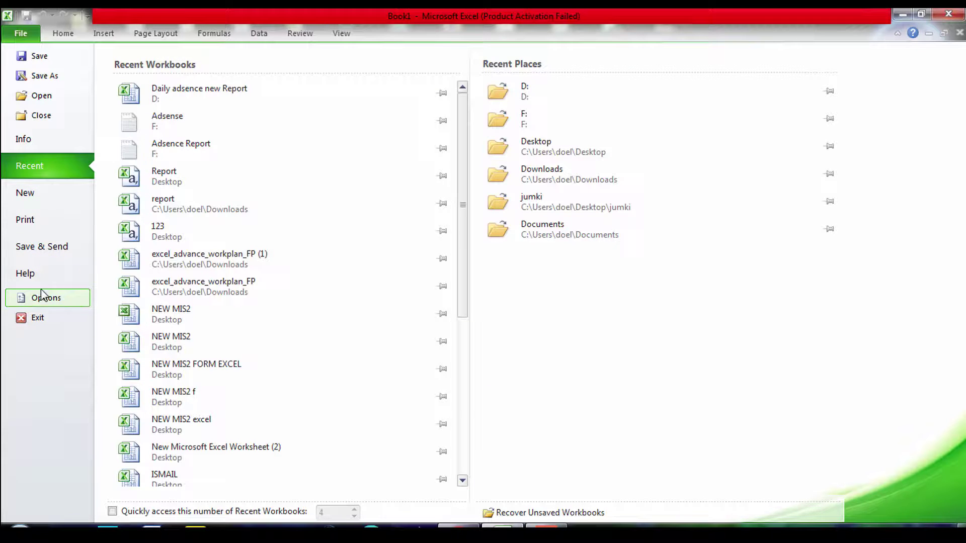
left_click(44, 201)
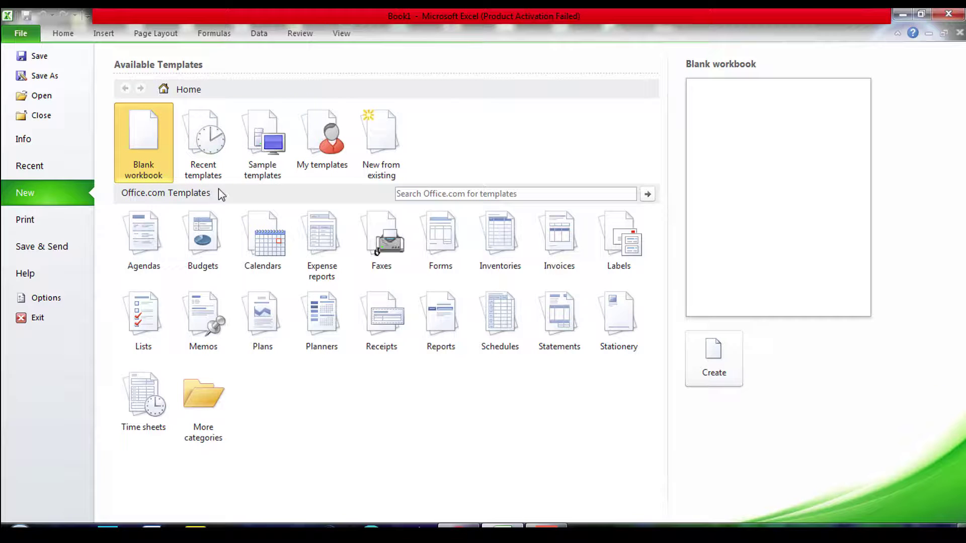
left_click(264, 168)
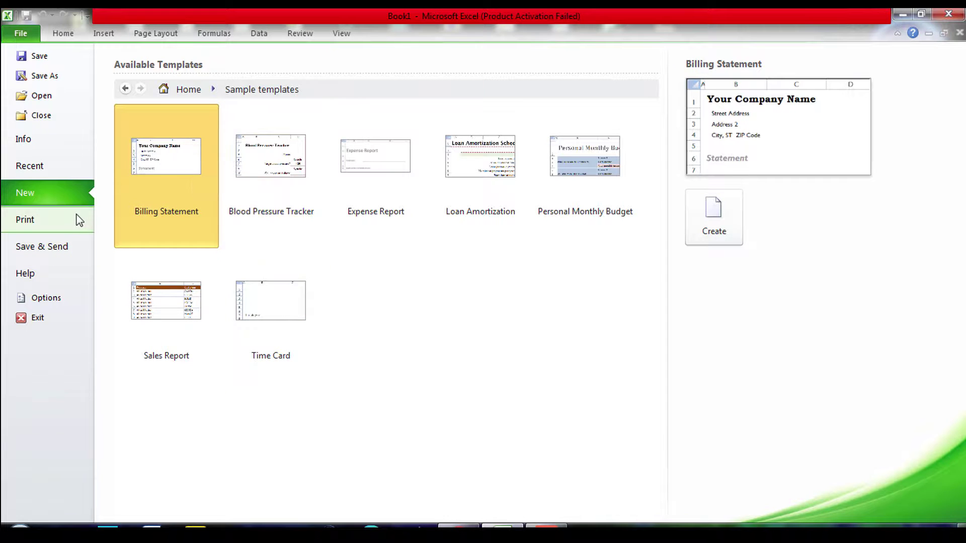
left_click(126, 89)
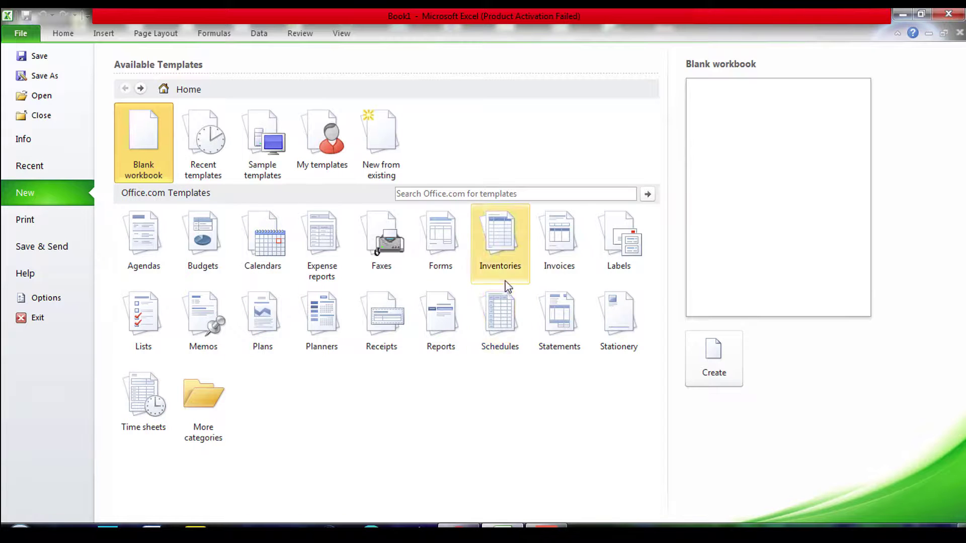
left_click(547, 270)
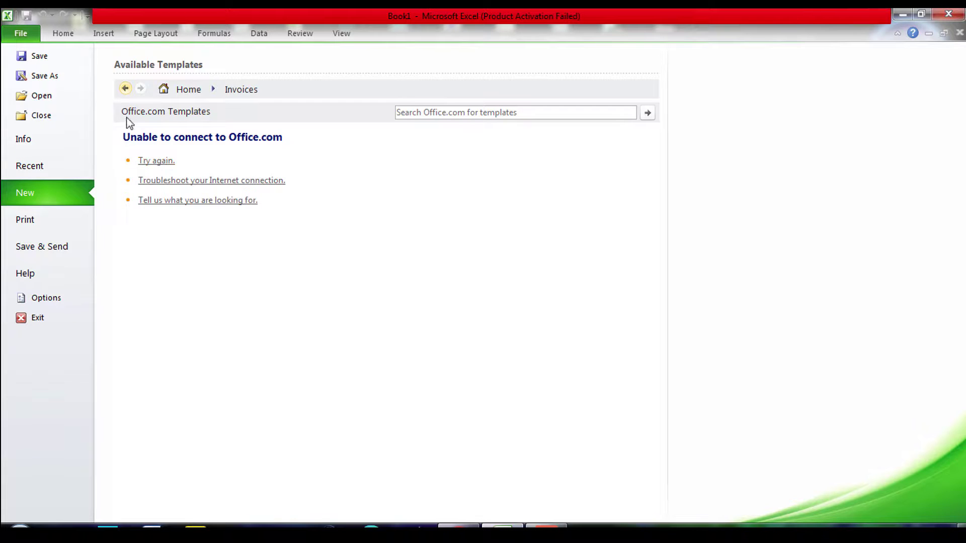
left_click(125, 88)
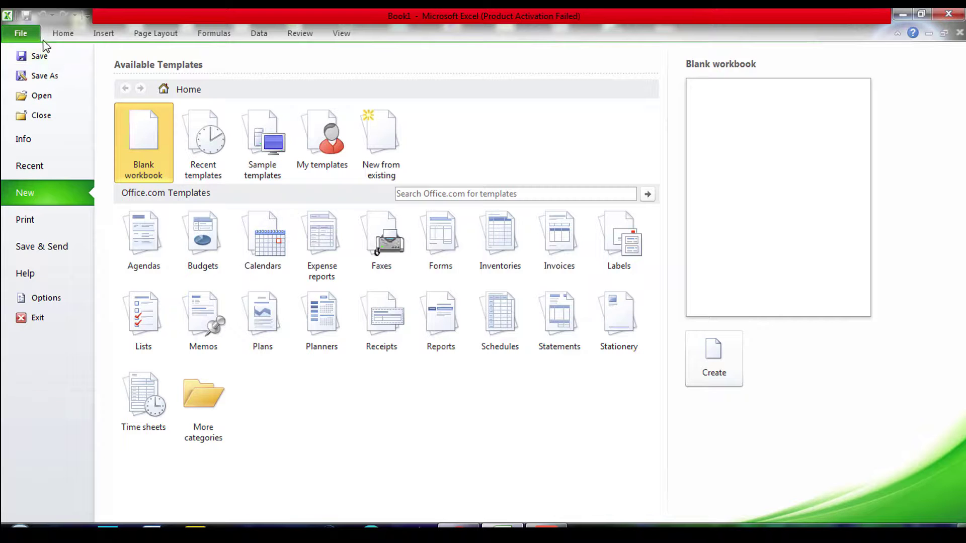
left_click(63, 33)
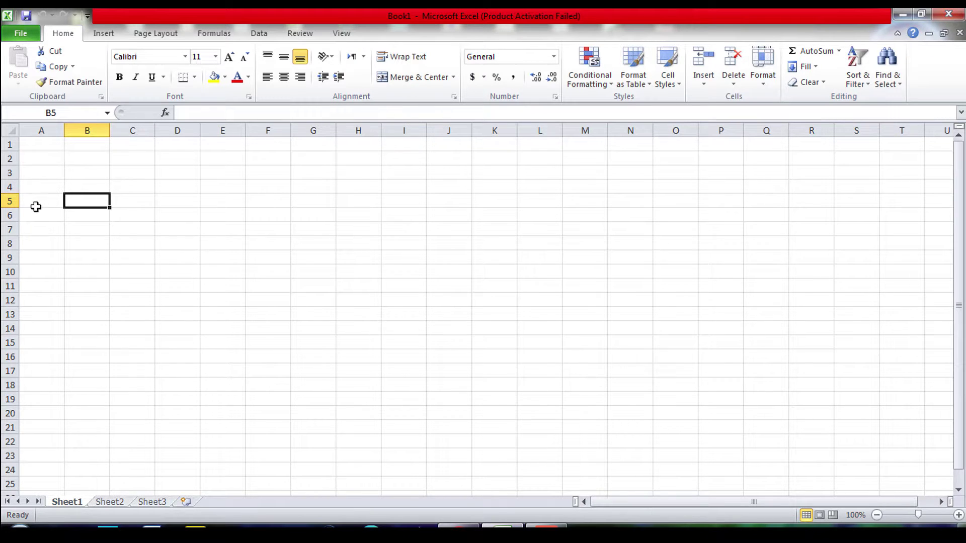
- Select a run of cells across row 5, each of rows 1 to 5 in turn, and finally the whole of column A
left_click_drag(23, 199, 891, 197)
left_click(10, 144)
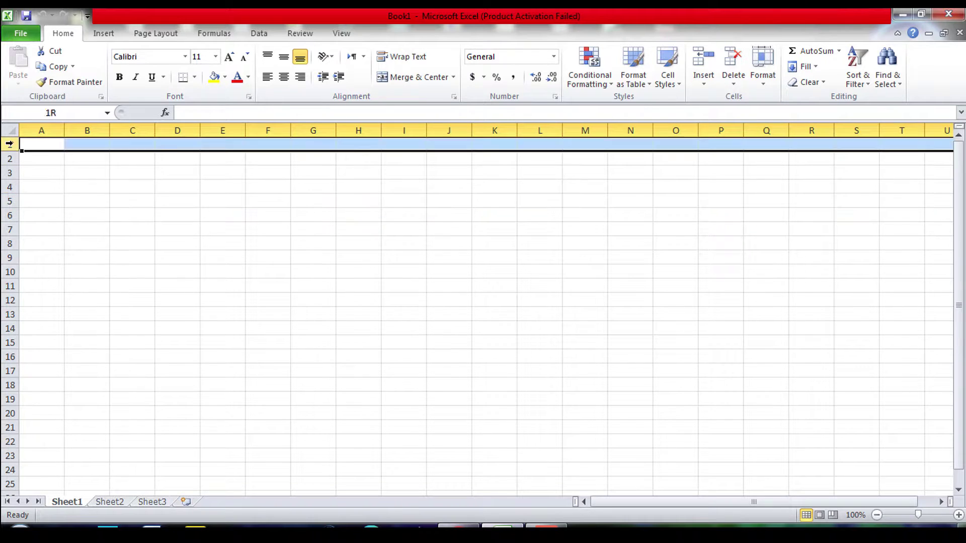
left_click(9, 158)
left_click(10, 172)
left_click(11, 186)
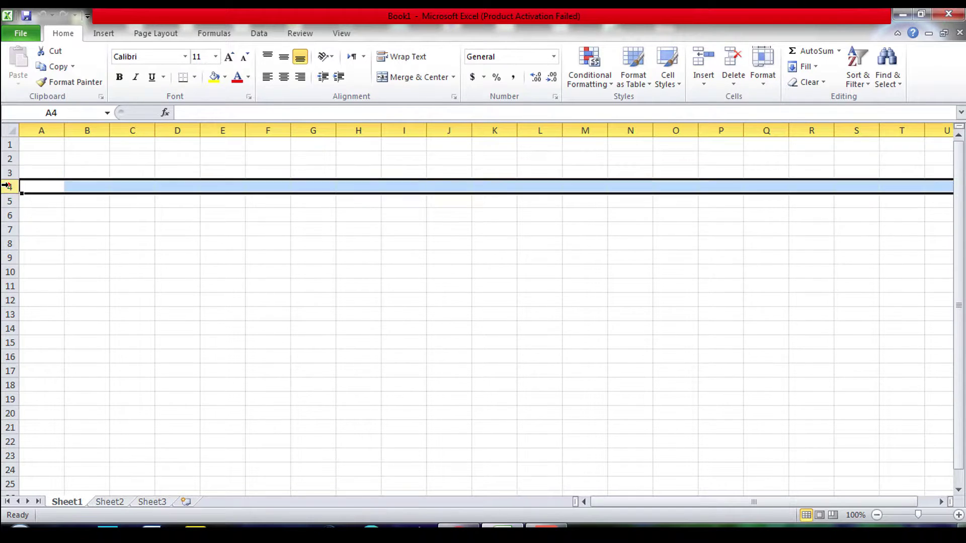
left_click(10, 201)
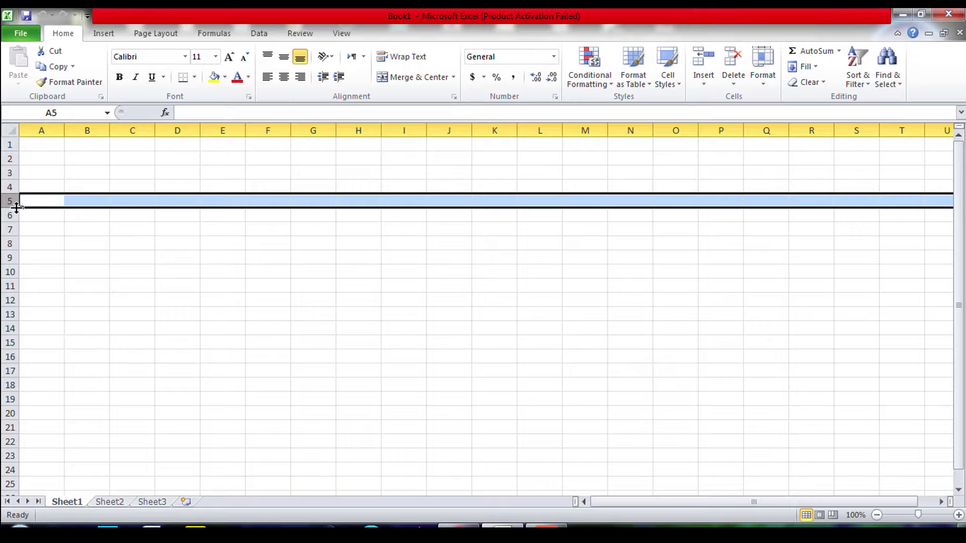
left_click(47, 135)
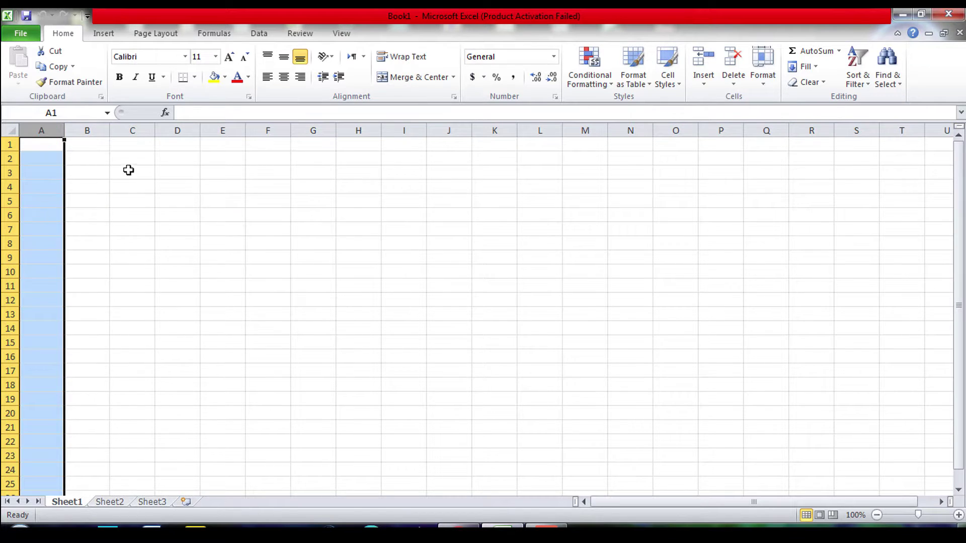
- Select the whole of column B, column C, row 2, and column B again, one after another
left_click(97, 132)
left_click(132, 130)
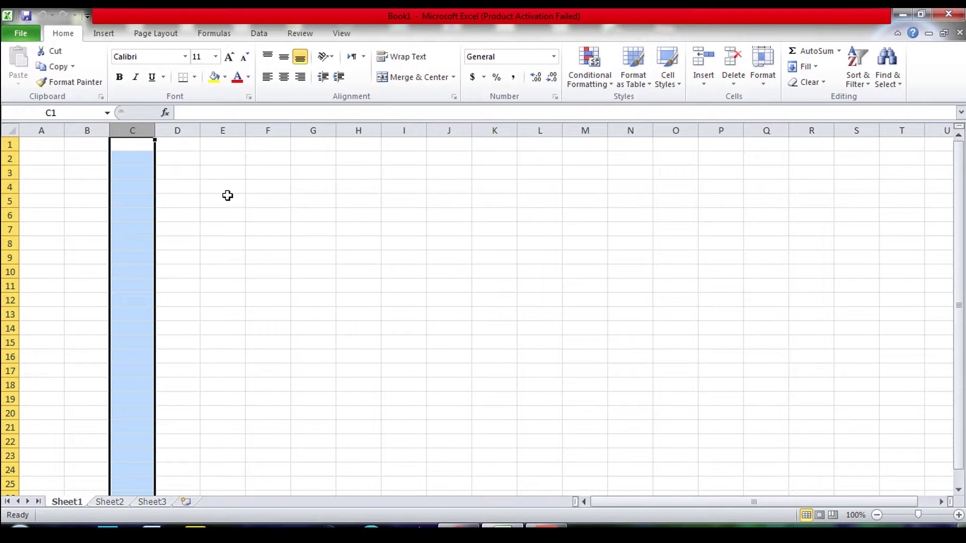
left_click(9, 159)
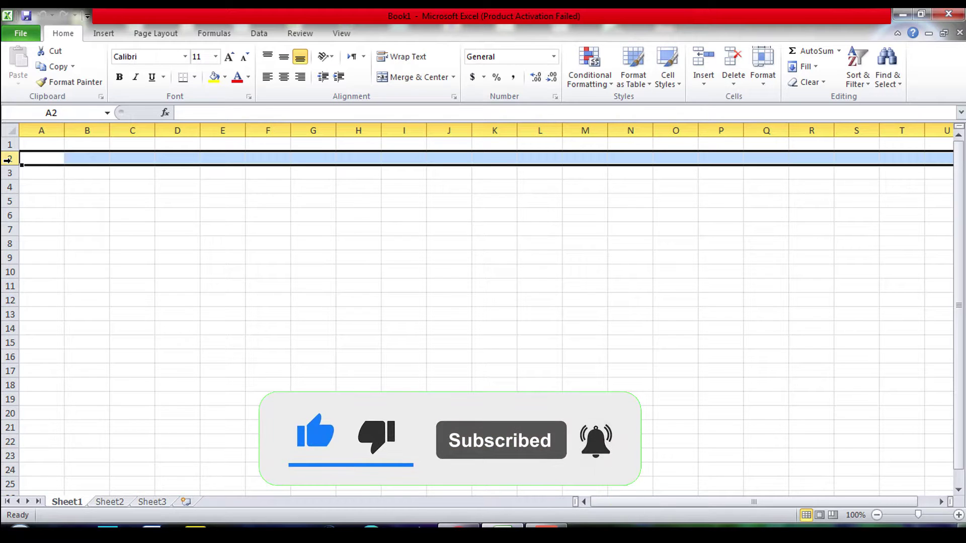
left_click(81, 129)
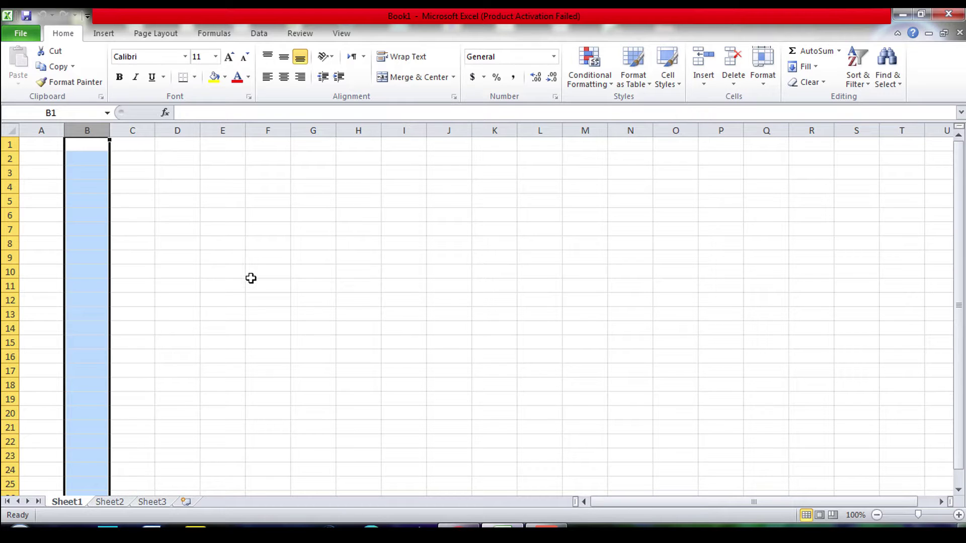
- Select single cells around the sheet one at a time, including F9, A3, C4, F4 and K5, ending on N5
left_click(257, 255)
left_click(50, 174)
left_click(150, 186)
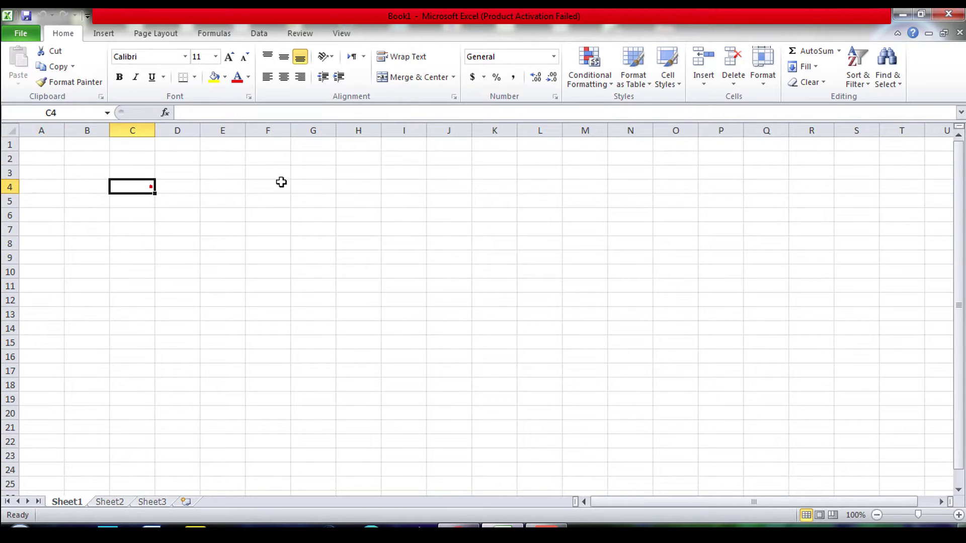
left_click(281, 183)
left_click(395, 194)
left_click(481, 196)
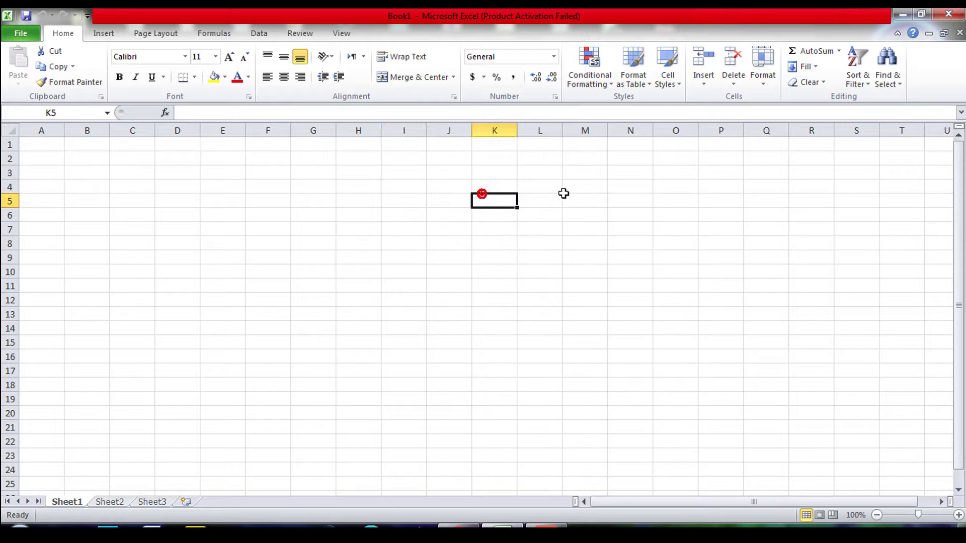
left_click(630, 200)
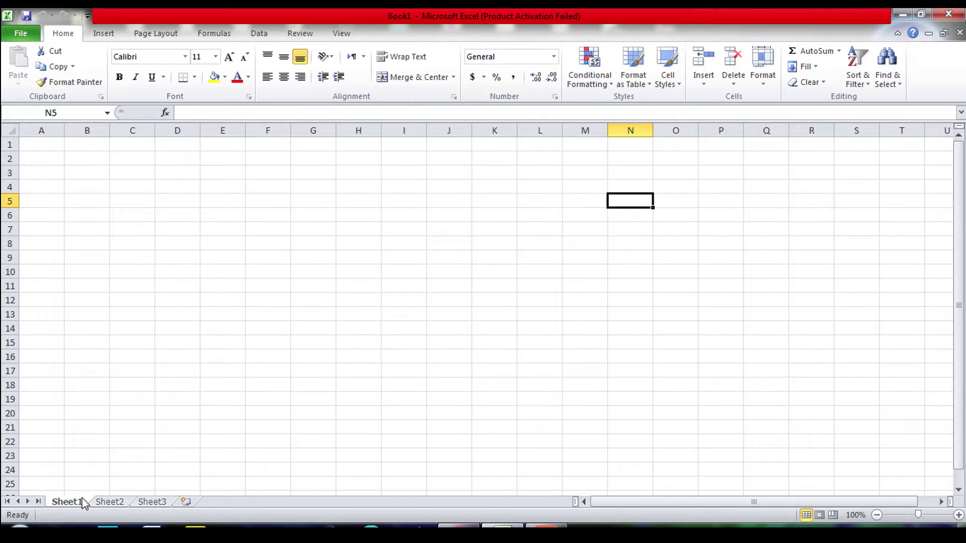
- Show Sheet2 and Sheet3 in turn, and insert a new worksheet after Sheet3
left_click(105, 502)
left_click(165, 502)
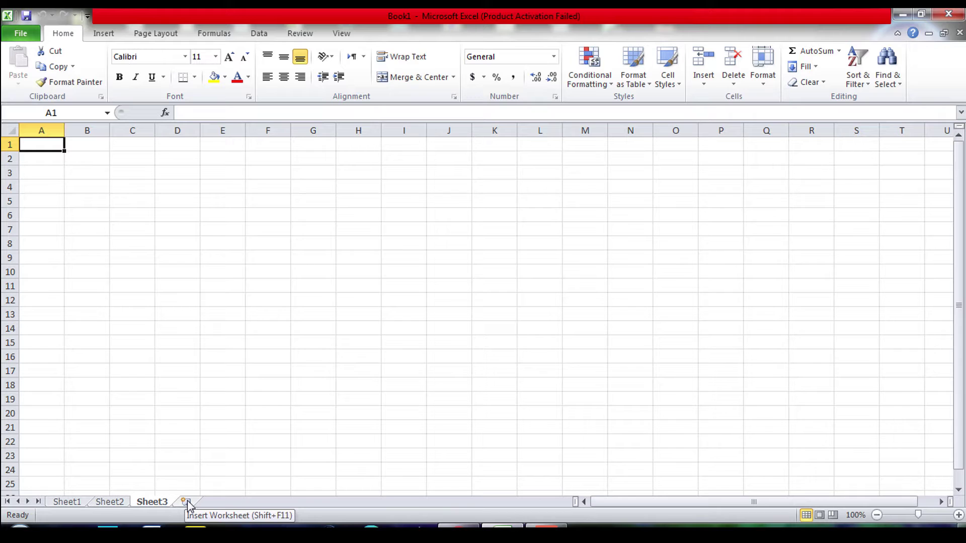
left_click(187, 502)
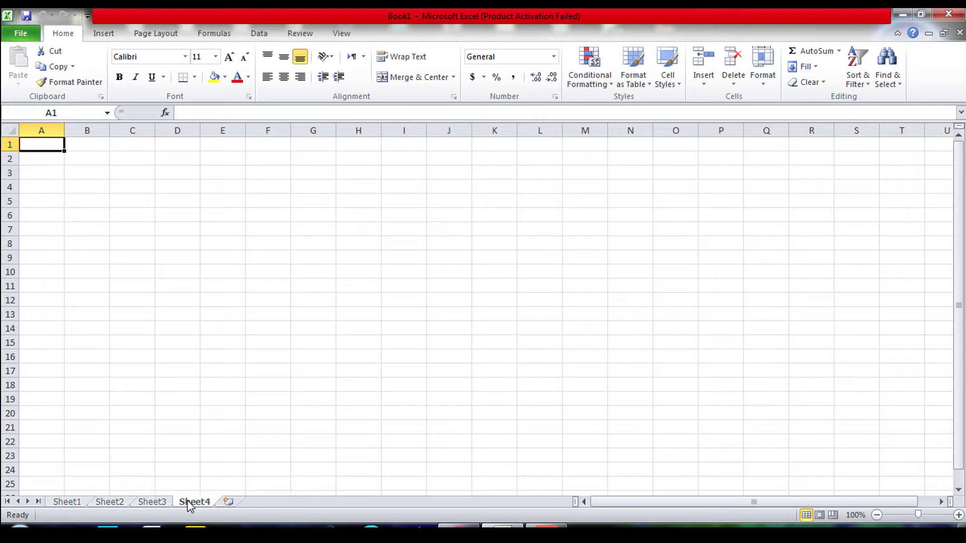